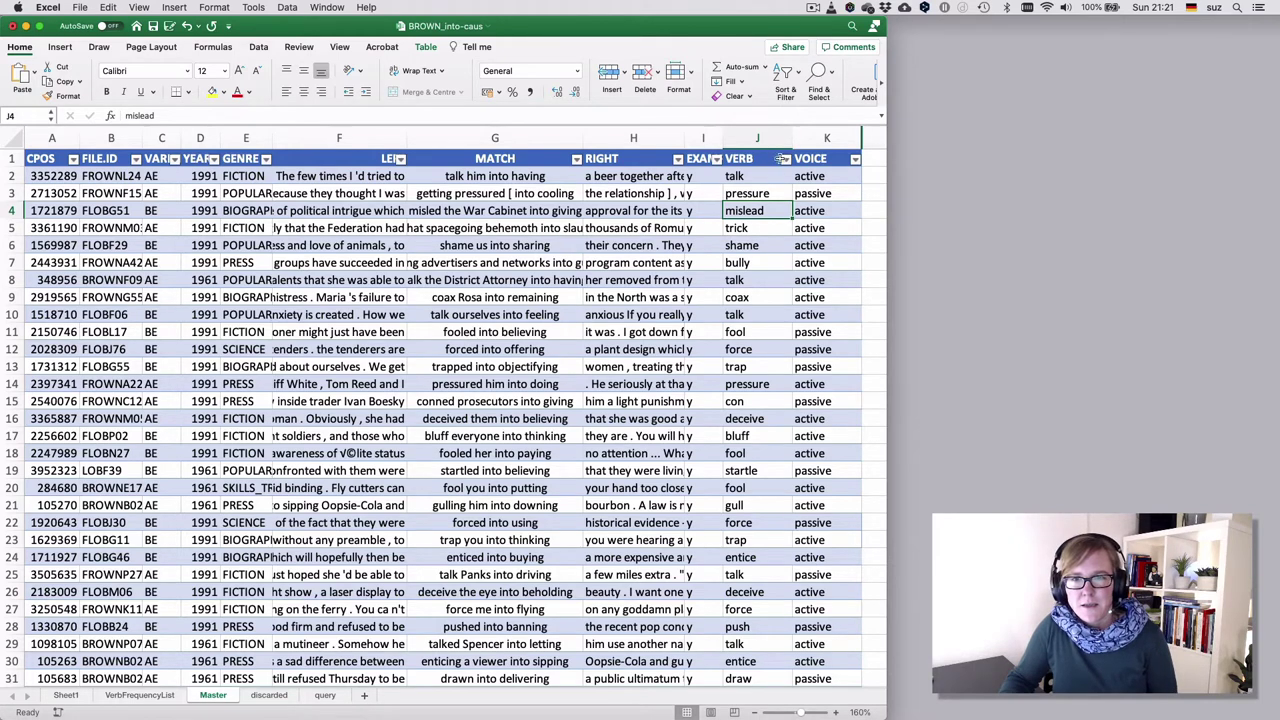
# Step: Change the VERB entry in cell J4 of the Master sheet to misled
pyautogui.click(756, 194)
pyautogui.click(754, 210)
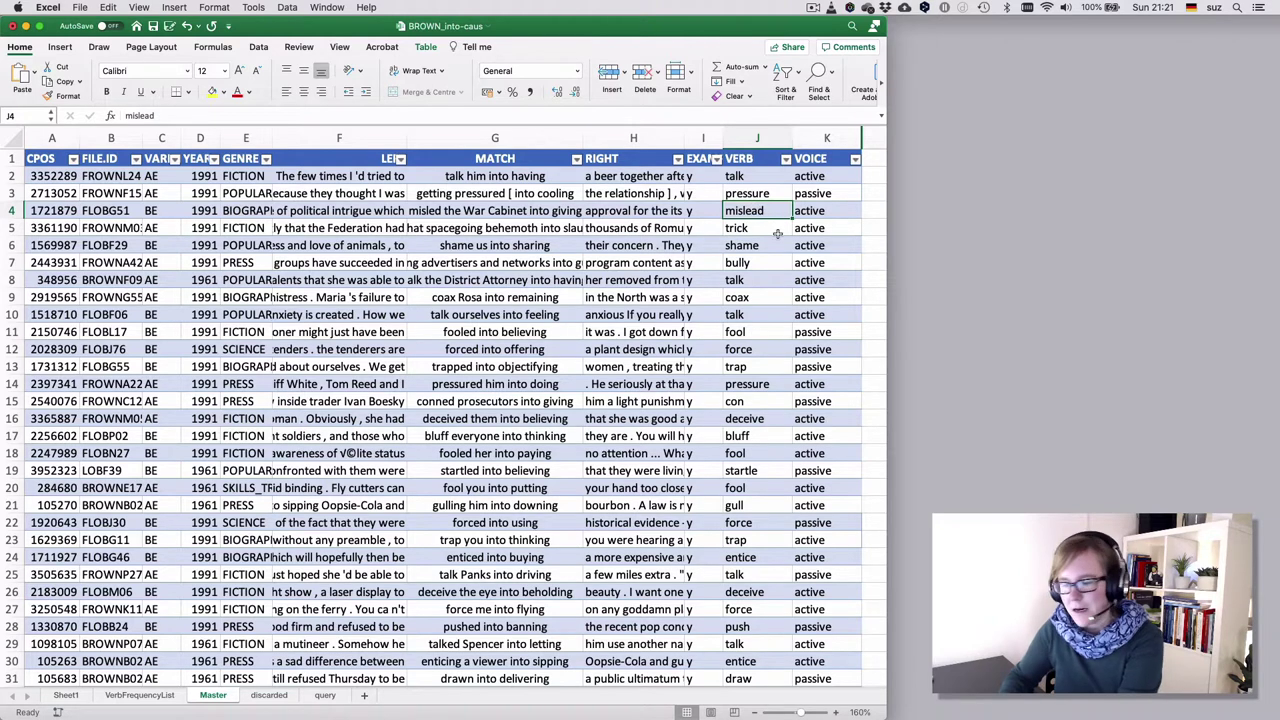
pyautogui.press('F2')
pyautogui.press('Left')
pyautogui.press('BackSpace')
pyautogui.press('Return')
pyautogui.click(745, 209)
pyautogui.click(430, 209)
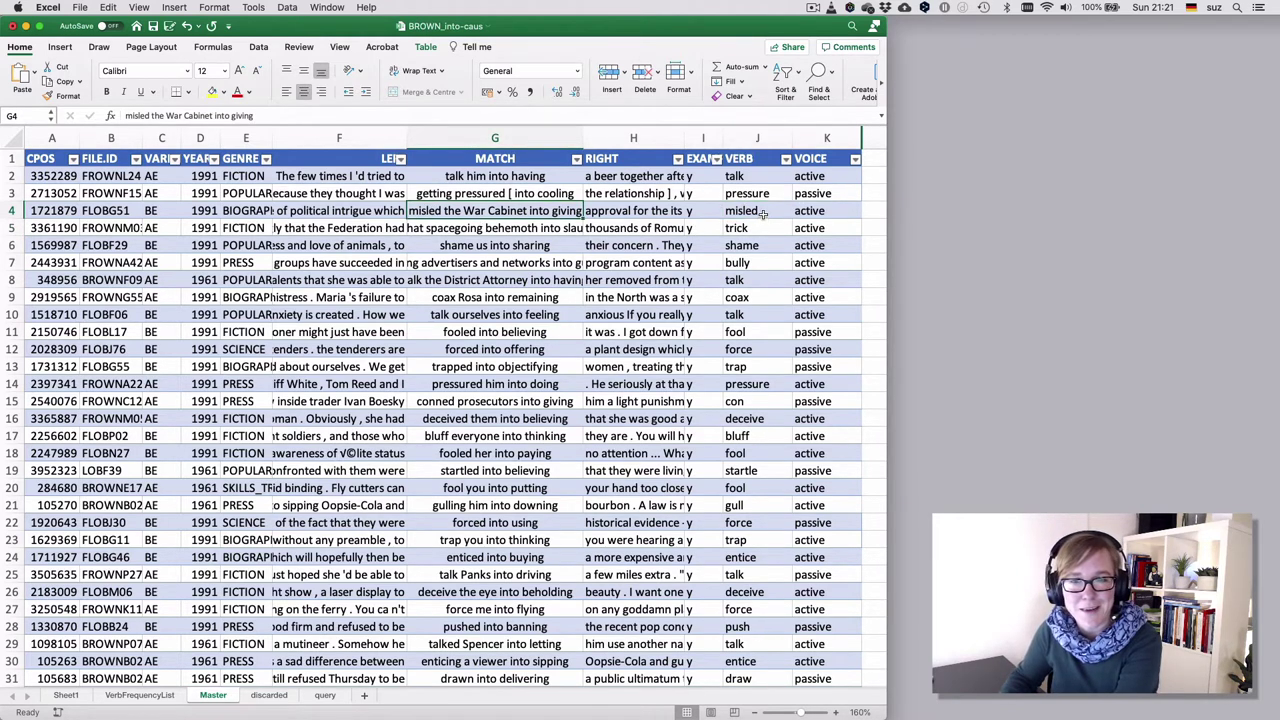
pyautogui.click(763, 212)
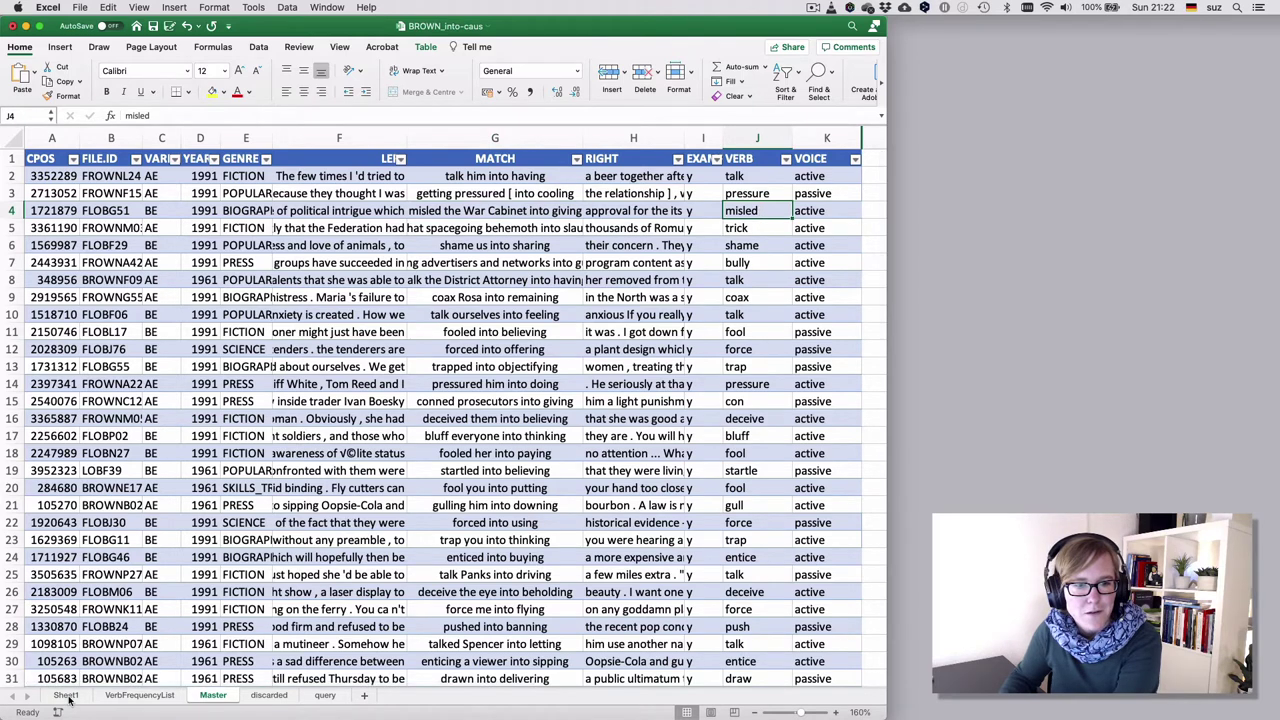
# Step: Refresh the verb-count pivot table on Sheet1 and select its mislead row
pyautogui.click(66, 695)
pyautogui.click(151, 355)
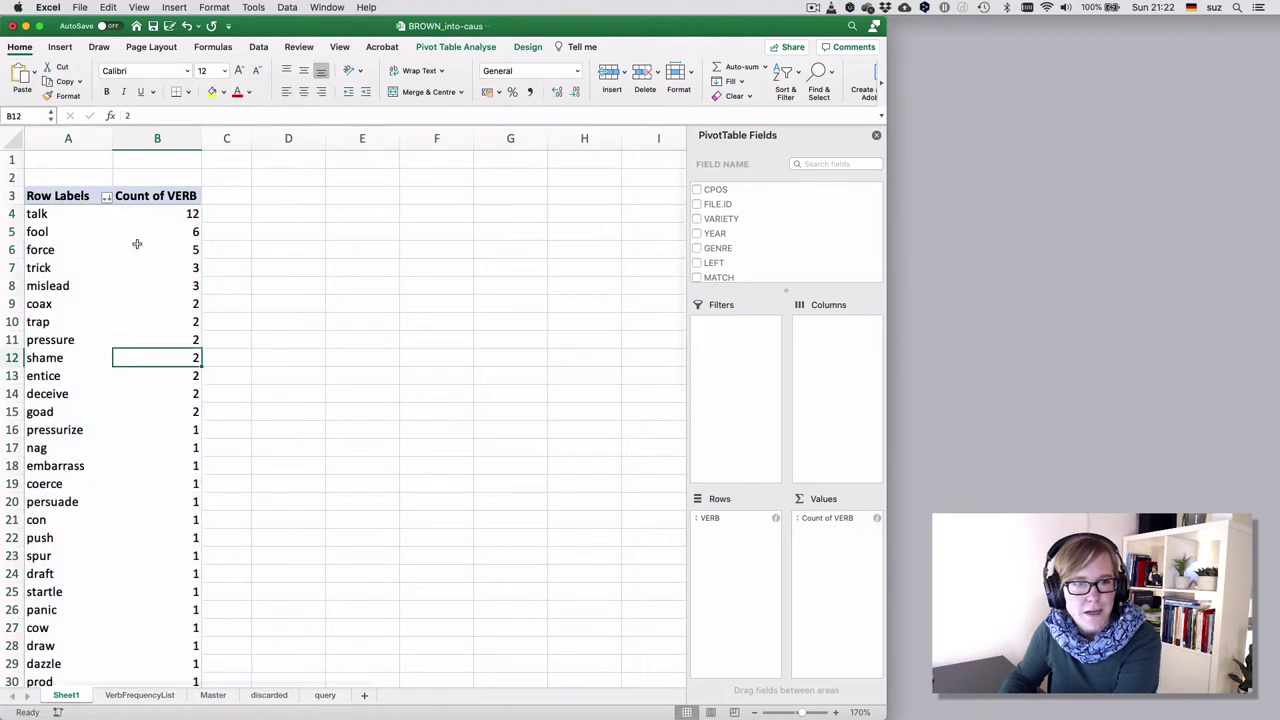
pyautogui.click(172, 286)
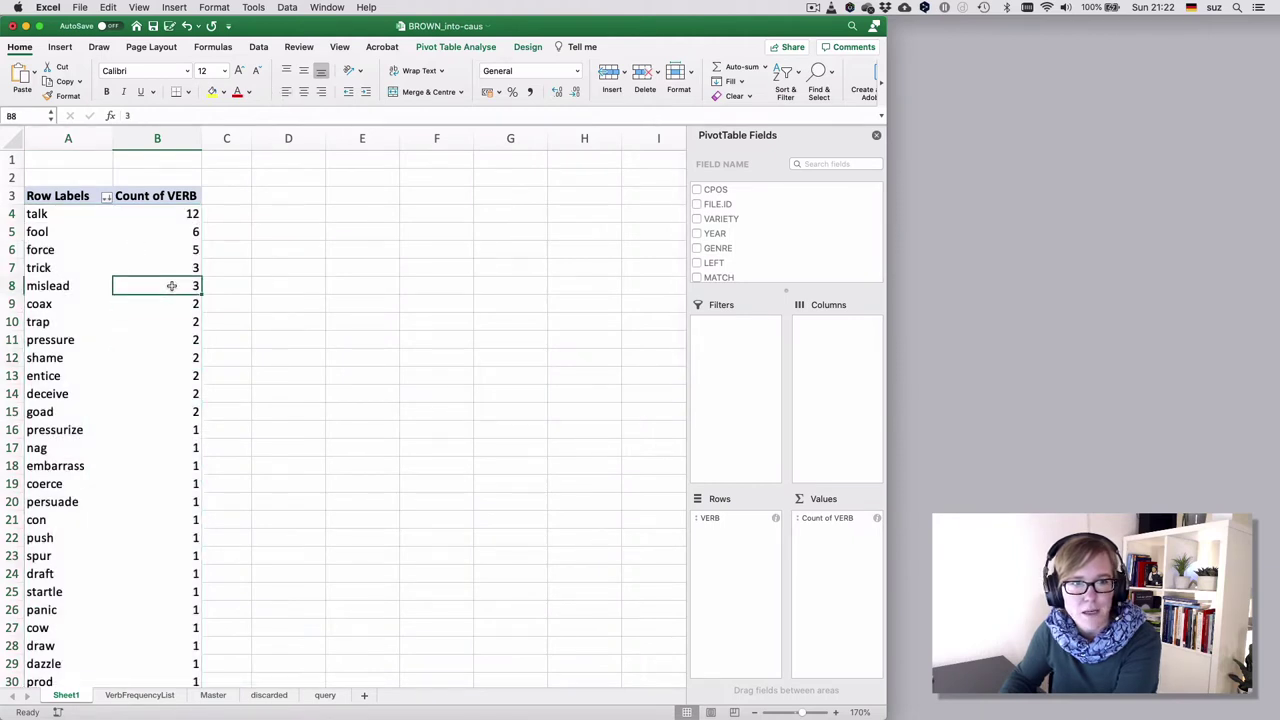
pyautogui.rightClick(60, 287)
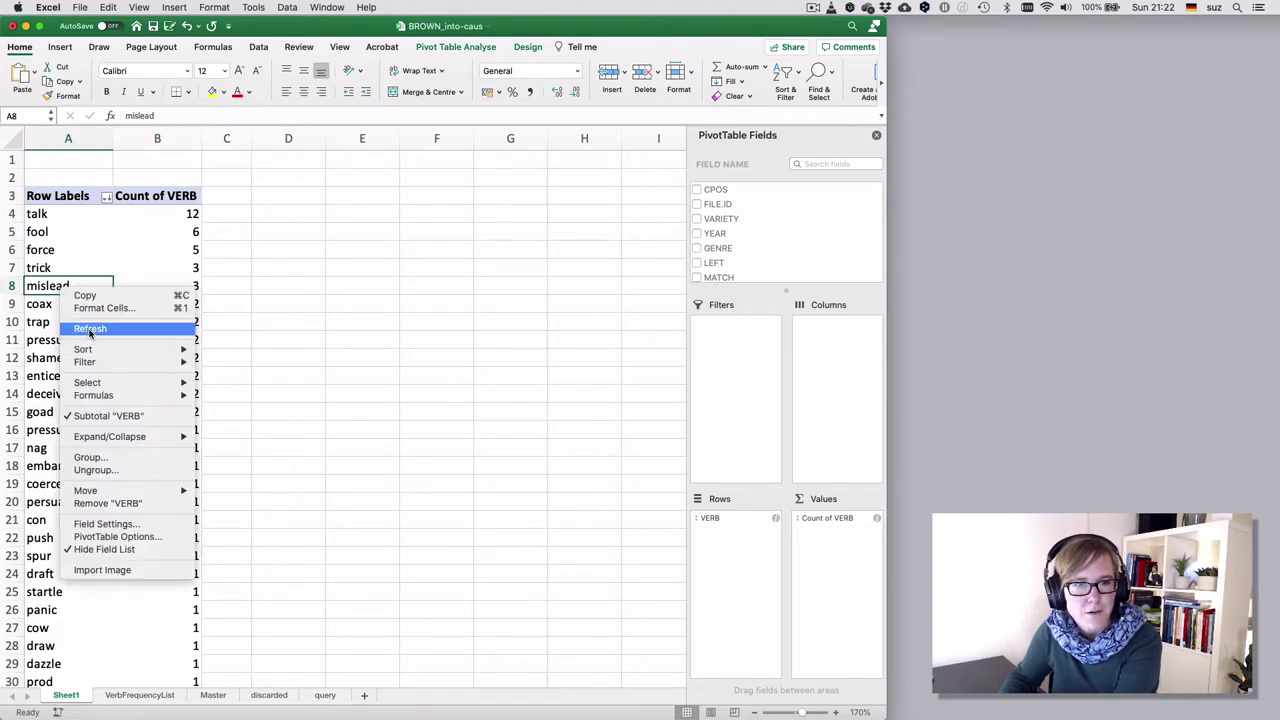
pyautogui.click(89, 330)
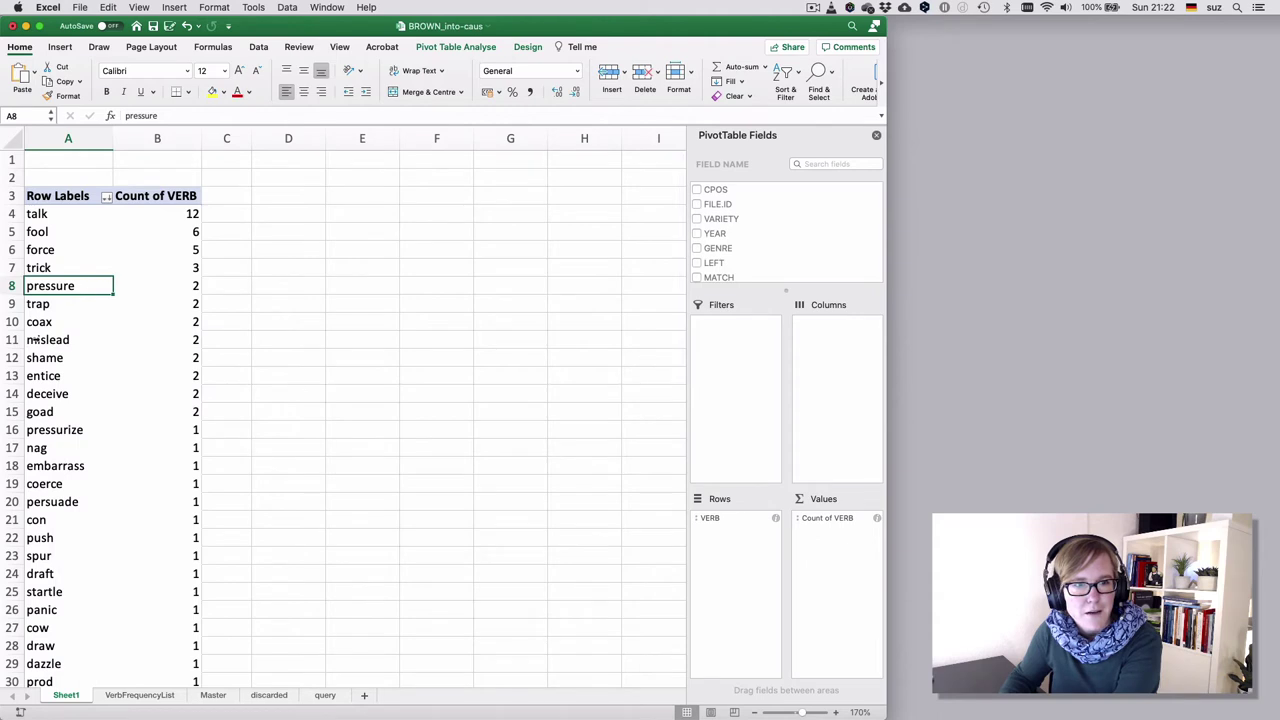
pyautogui.click(33, 341)
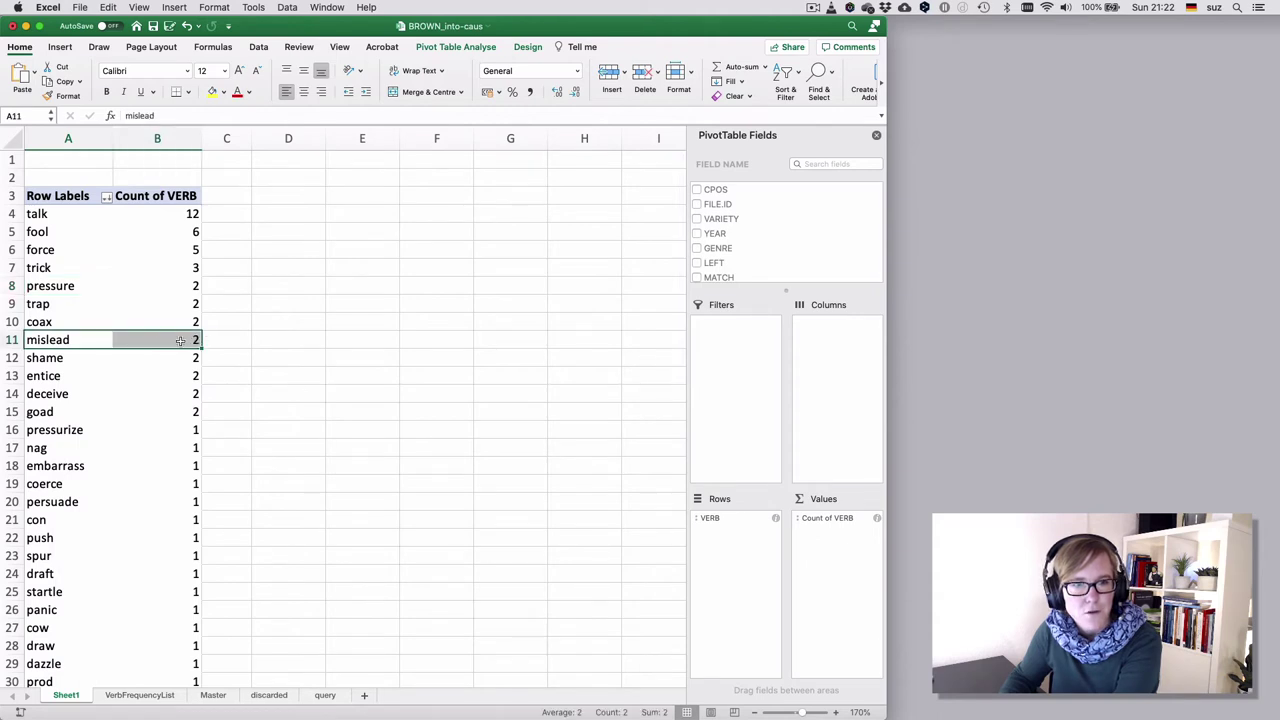
# Step: Sort the pivot table's row labels by VERB in descending order and compare the misled and mislead rows
pyautogui.click(107, 197)
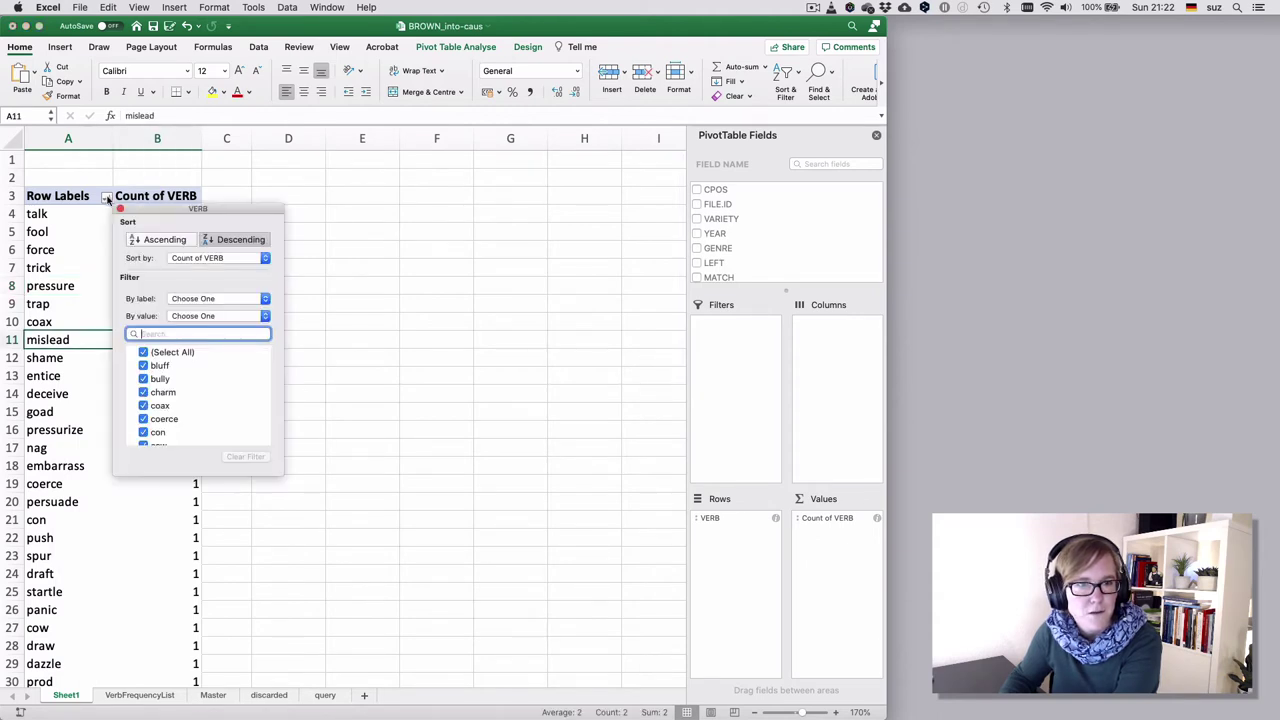
pyautogui.click(197, 263)
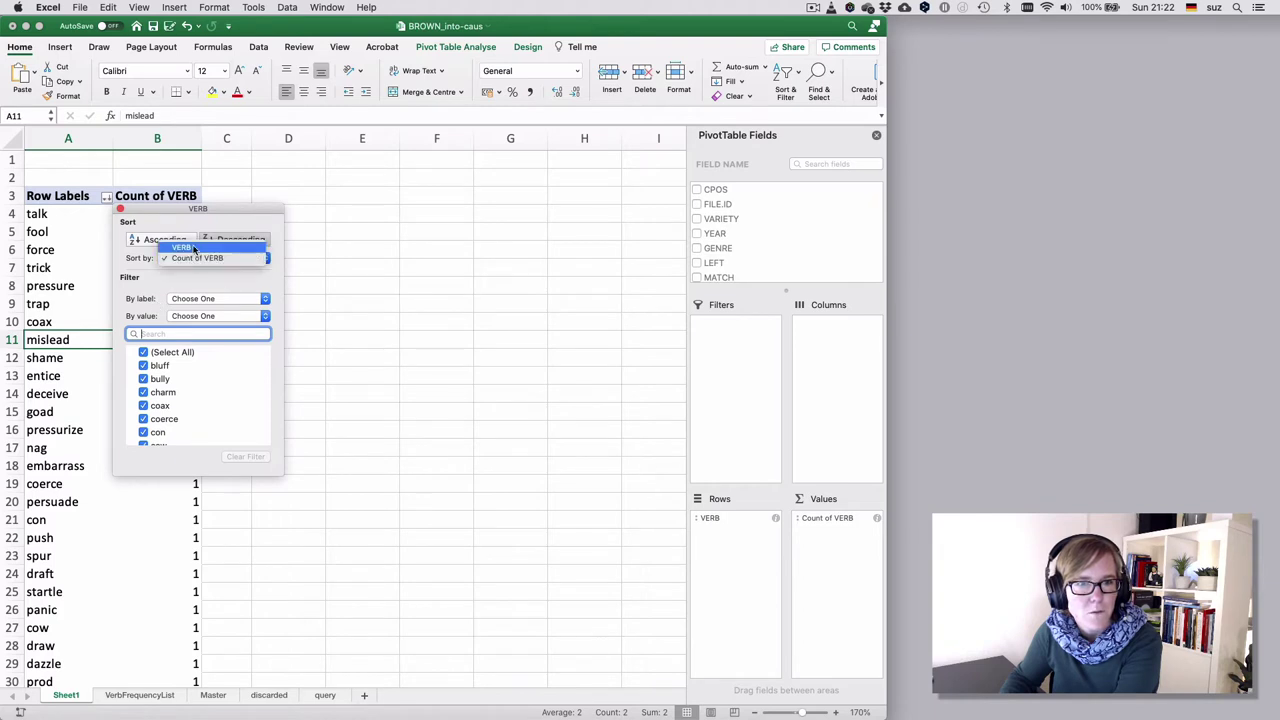
pyautogui.click(195, 250)
pyautogui.click(205, 241)
pyautogui.click(52, 360)
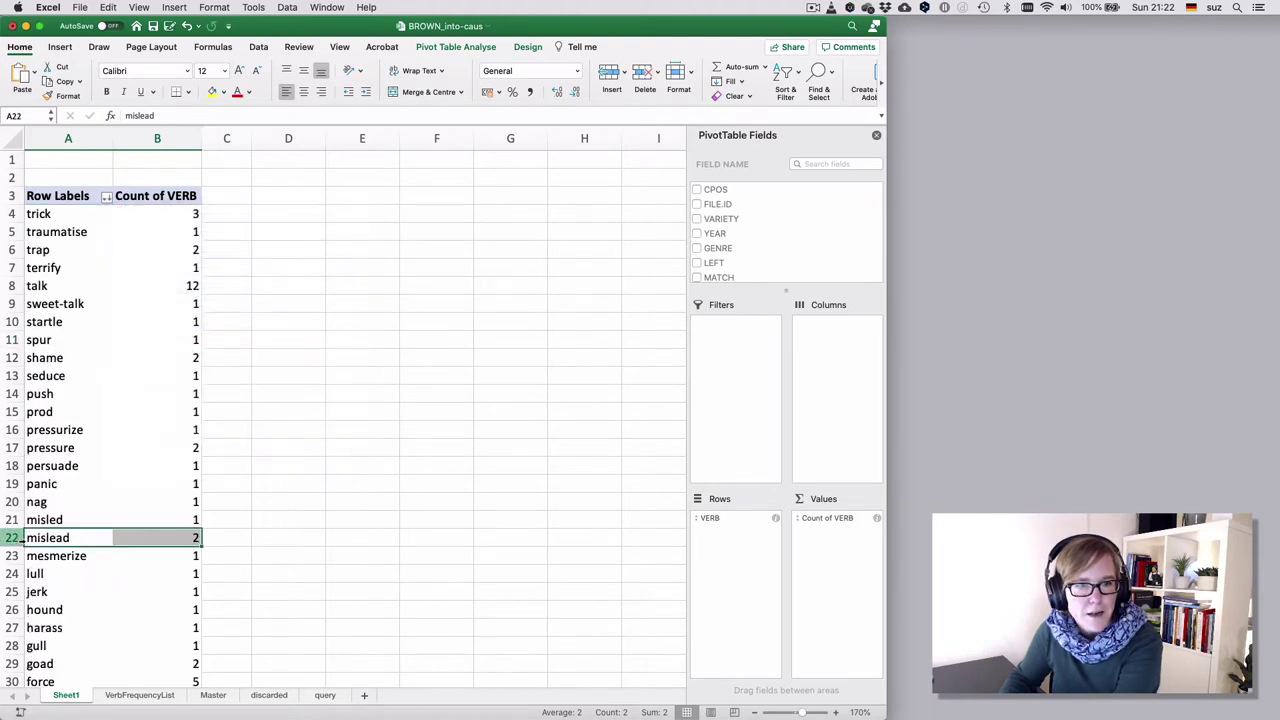
pyautogui.moveTo(12, 519); pyautogui.dragTo(12, 538)
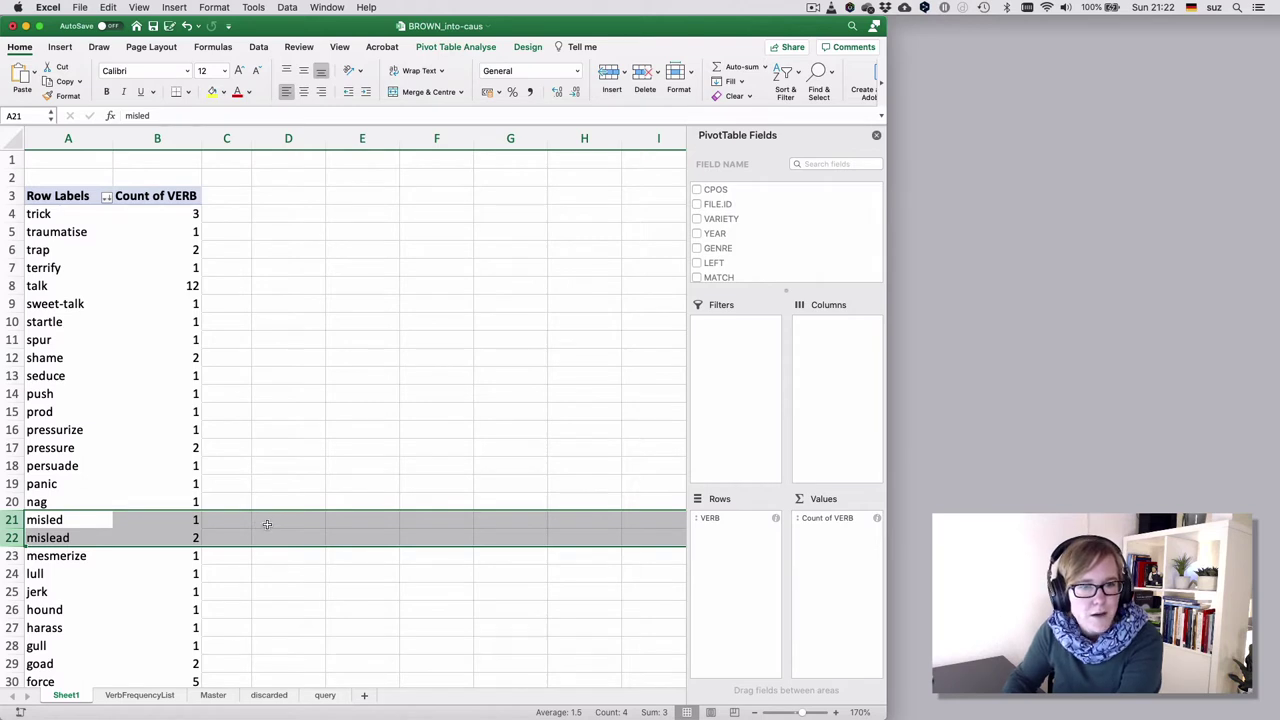
pyautogui.click(58, 519)
pyautogui.click(56, 538)
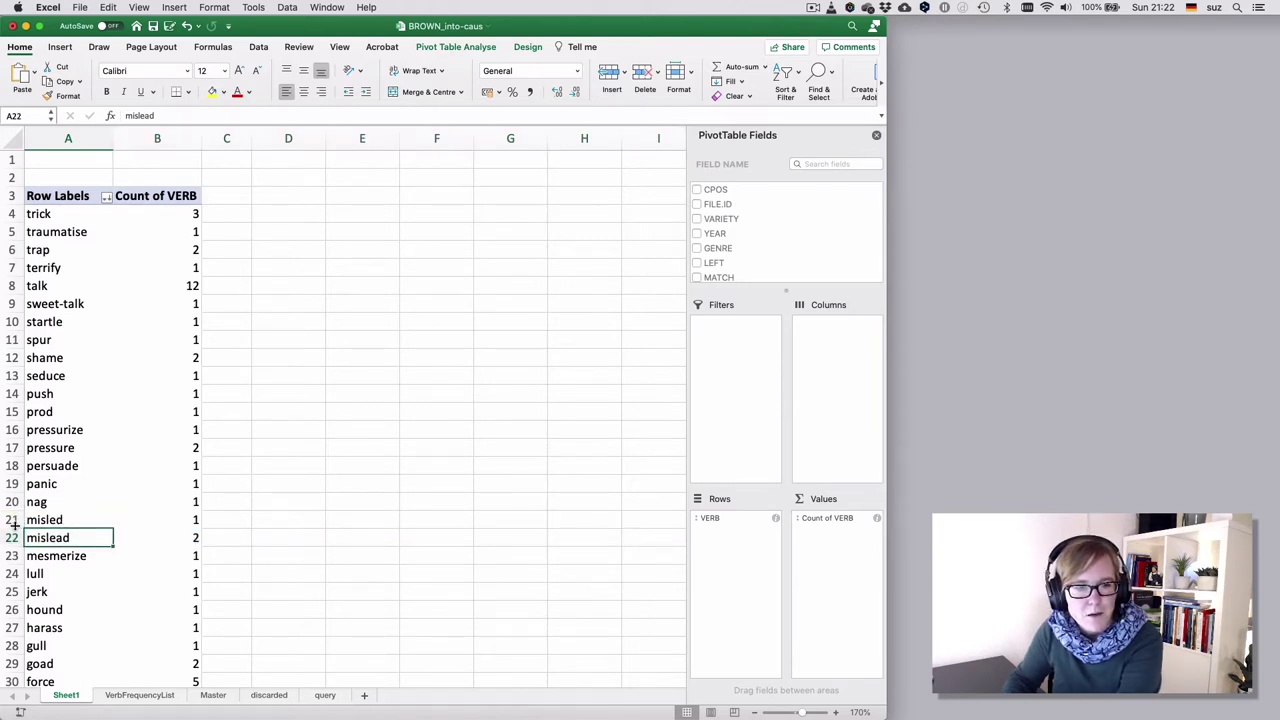
# Step: Filter the VERB column of the Master sheet to entries that equal misled
pyautogui.click(213, 695)
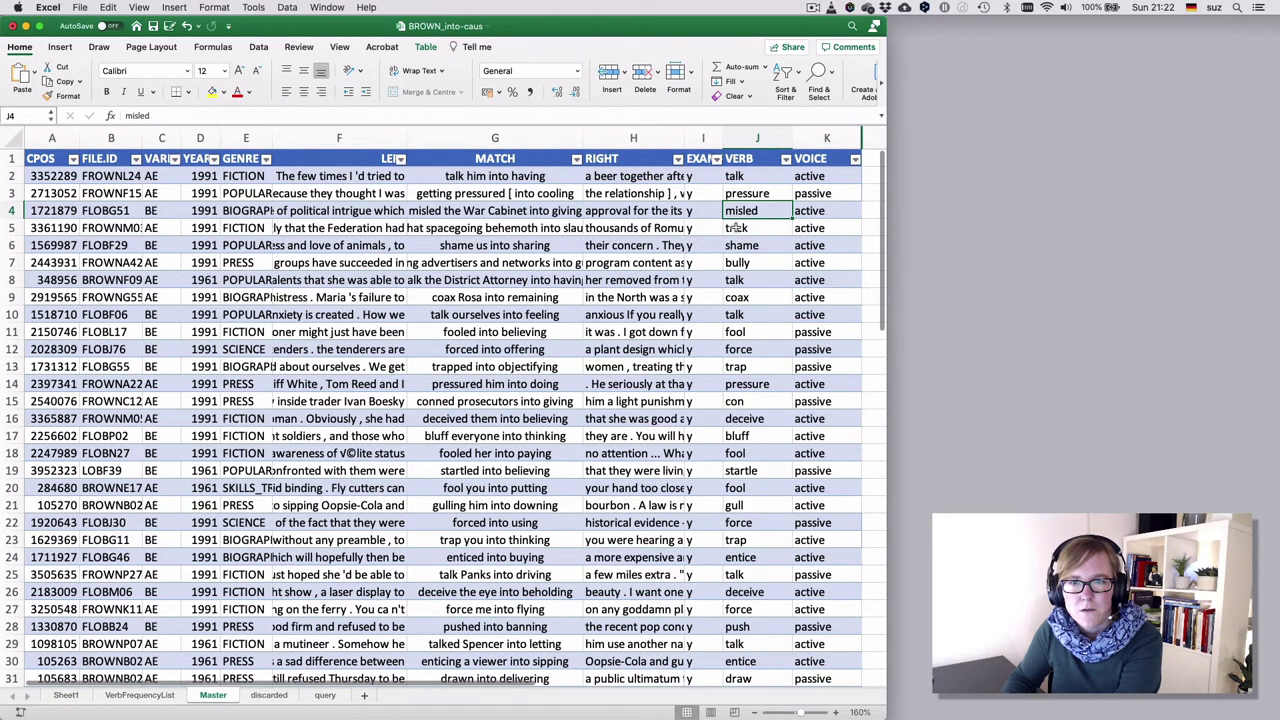
pyautogui.click(786, 159)
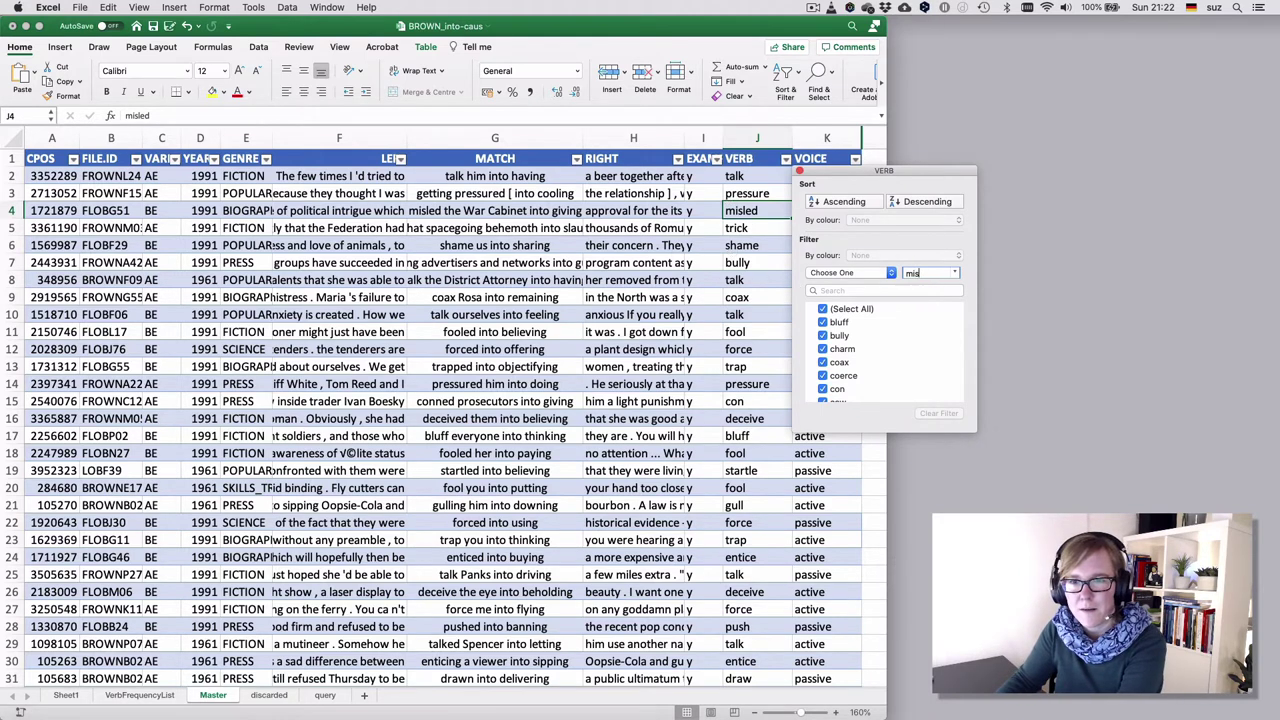
pyautogui.write('misled')
pyautogui.click(857, 275)
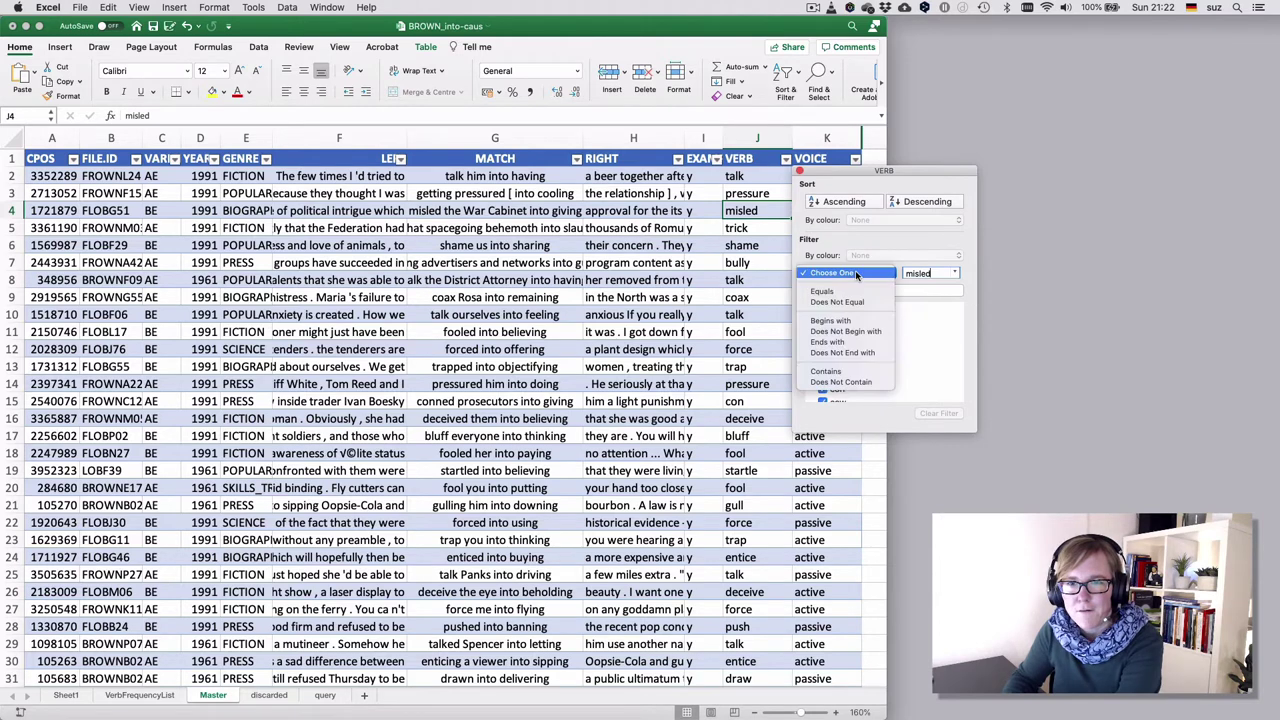
pyautogui.click(857, 292)
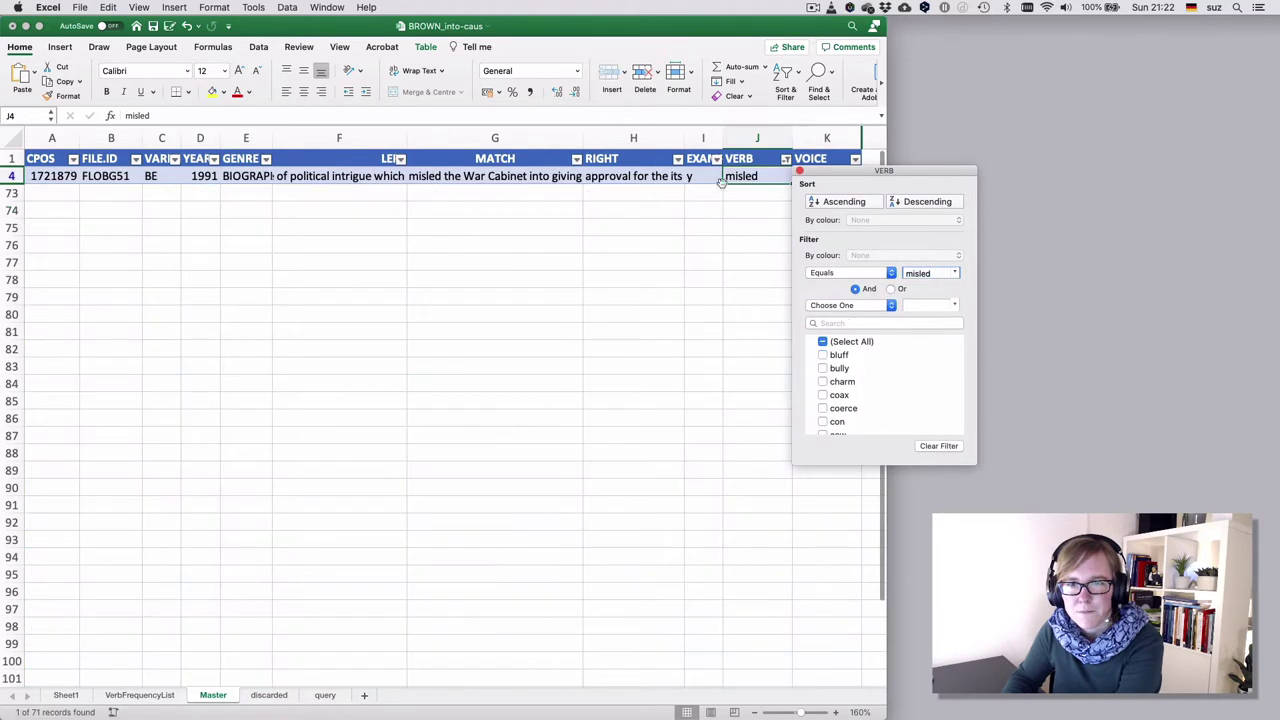
pyautogui.click(722, 185)
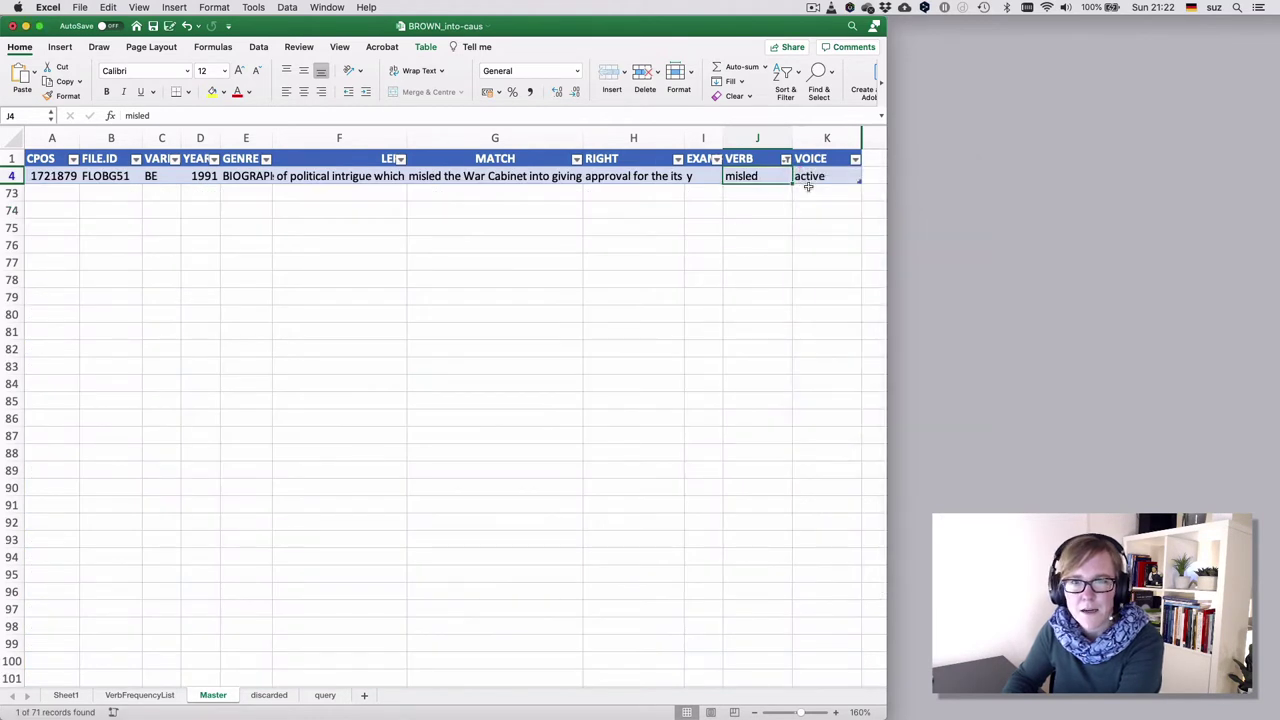
# Step: Replace the filtered verb entry in J4 with mislead and clear the VERB column filter
pyautogui.write('mislead')
pyautogui.press('Return')
pyautogui.click(768, 180)
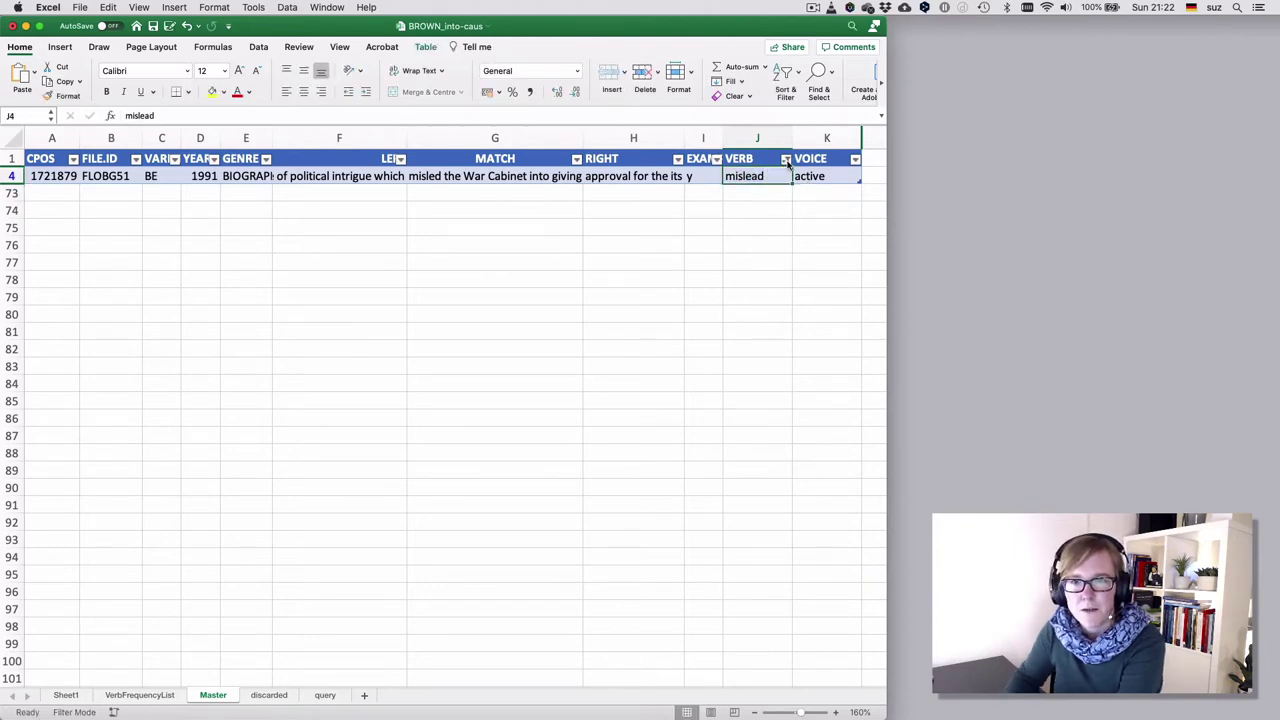
pyautogui.click(787, 160)
pyautogui.click(937, 446)
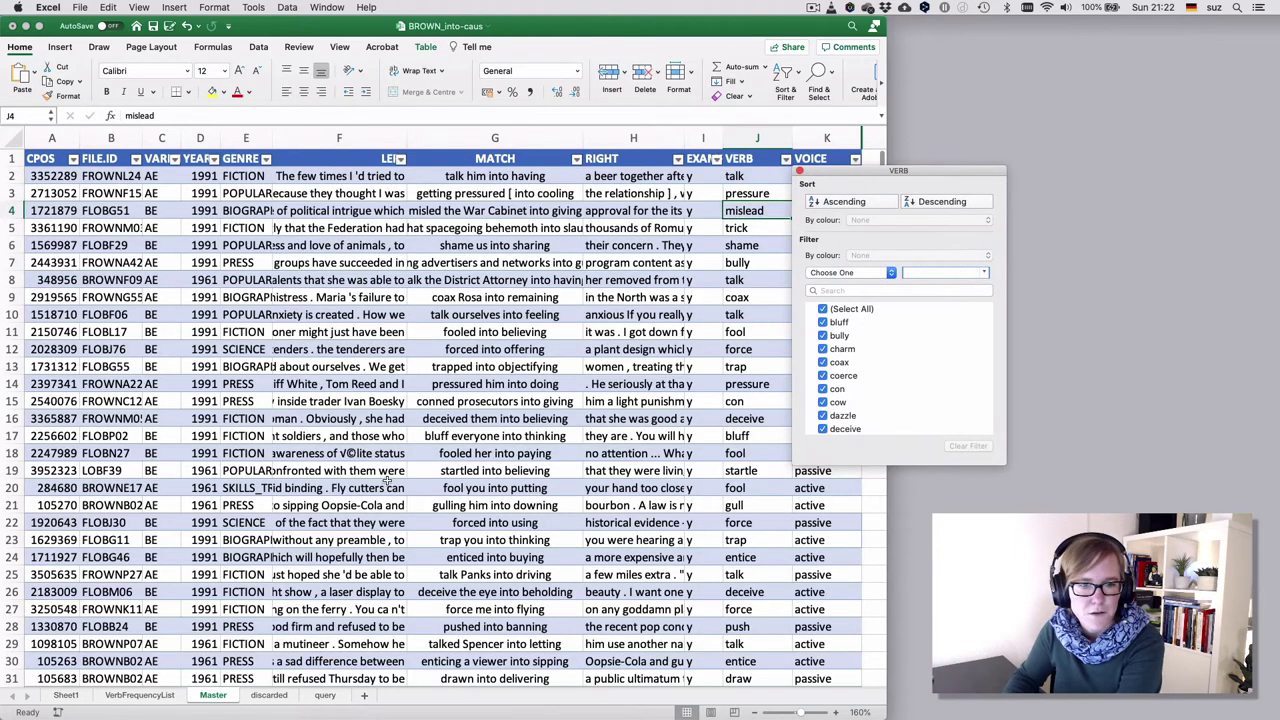
pyautogui.click(75, 701)
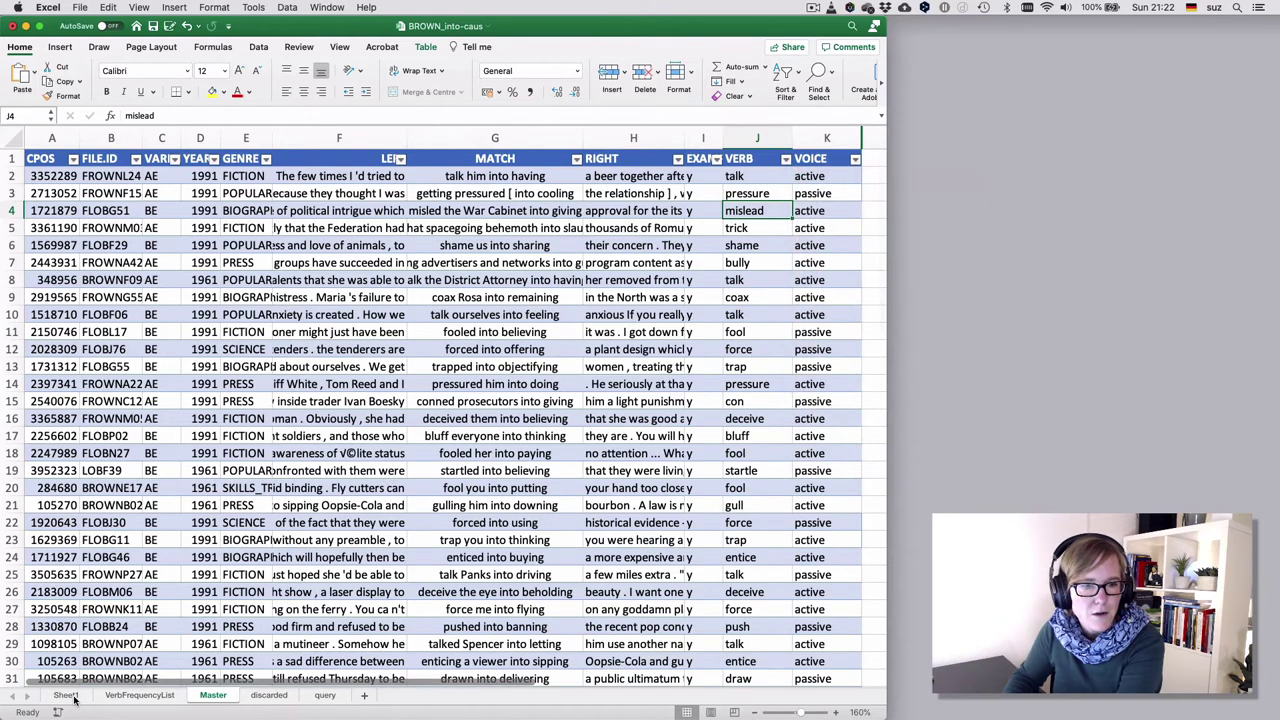
# Step: Refresh the pivot table on Sheet1 again and select the row for mislead to check the correction
pyautogui.click(68, 696)
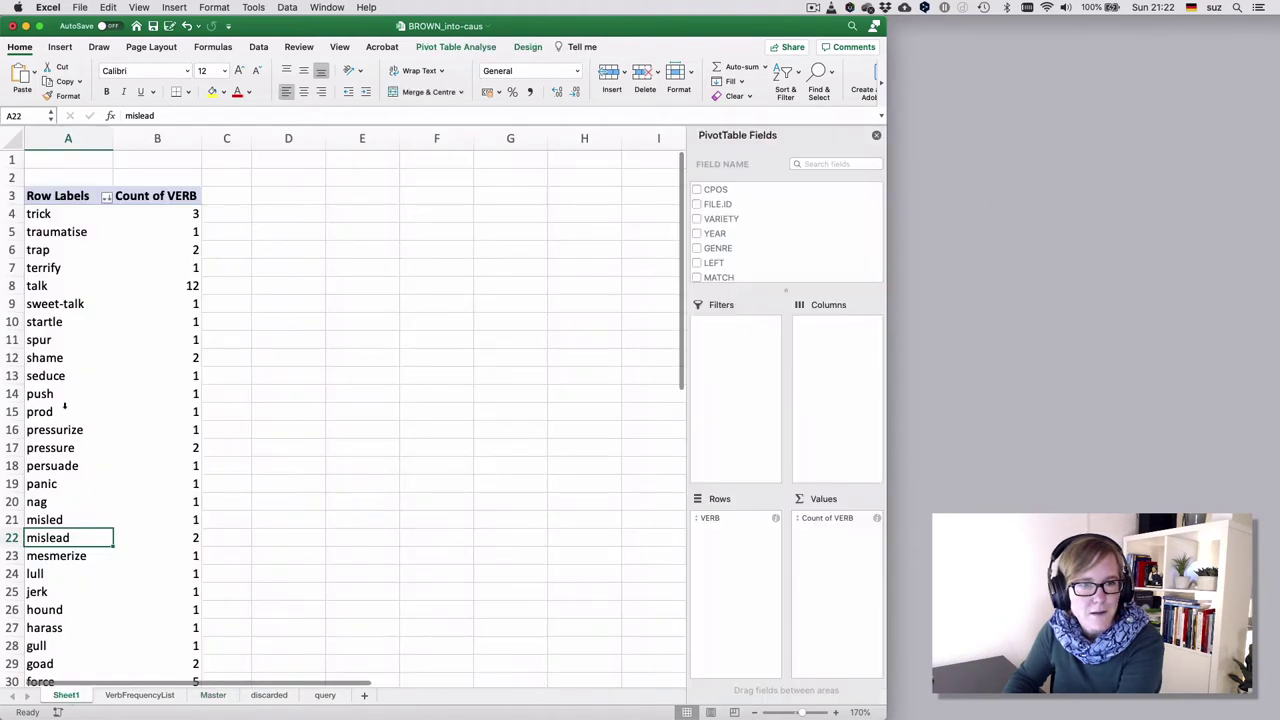
pyautogui.rightClick(62, 412)
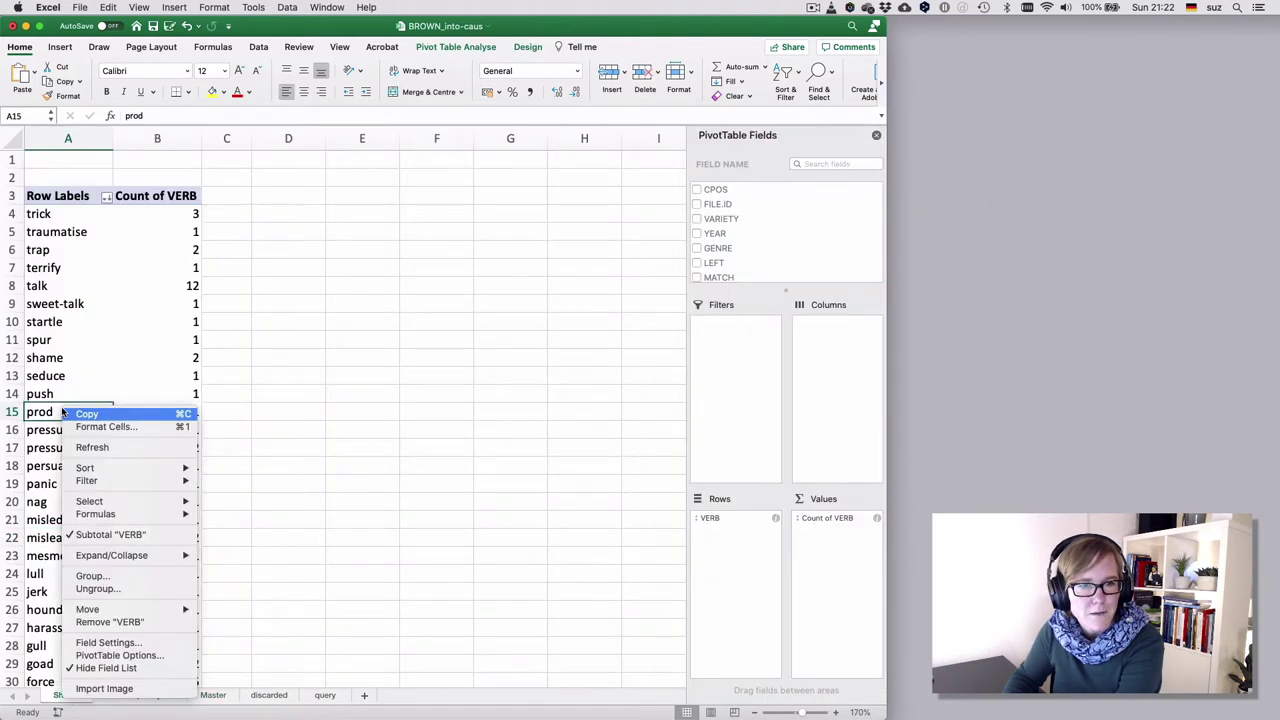
pyautogui.click(100, 448)
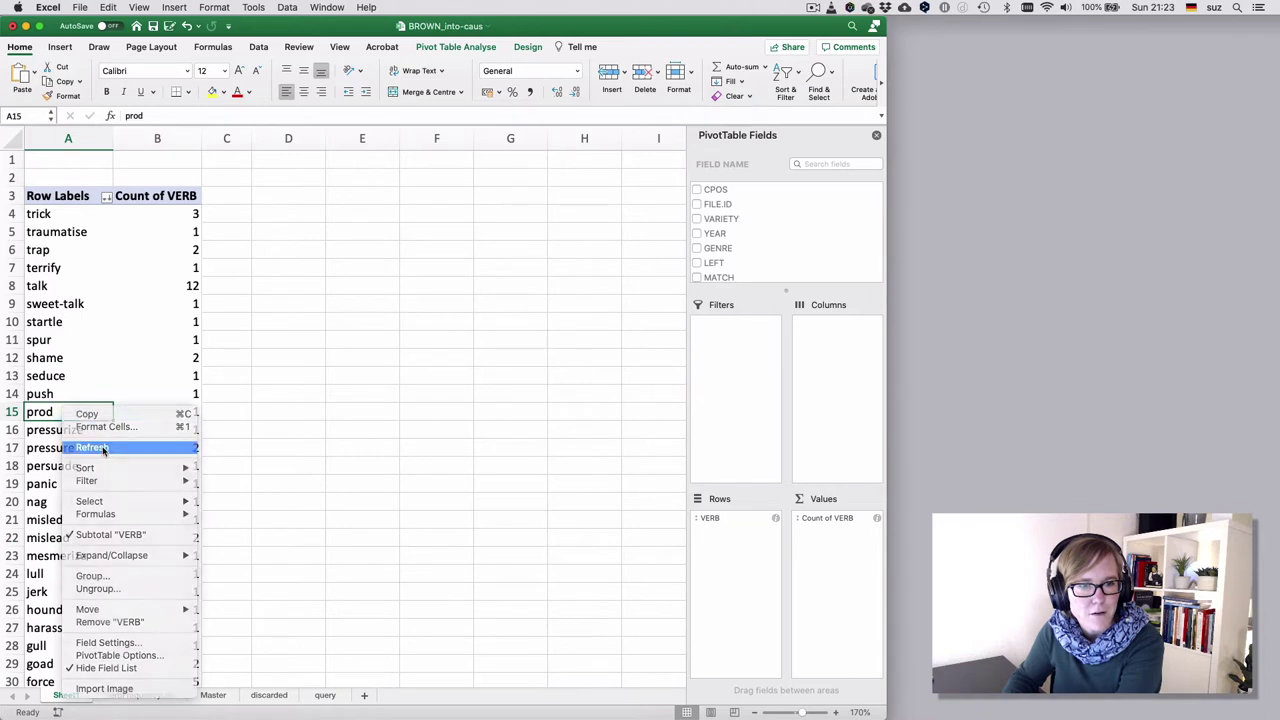
pyautogui.click(12, 519)
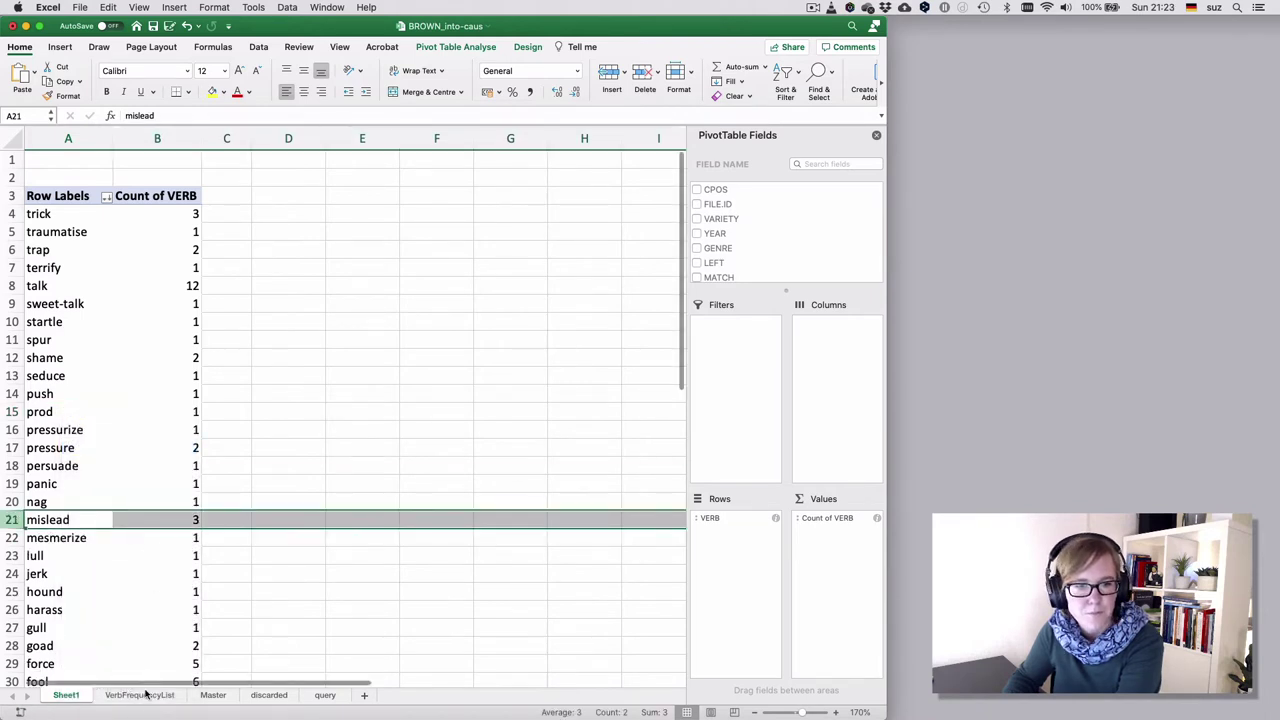
# Step: Add a trailing space after AE in the VARIETY cell C2 of the Master sheet
pyautogui.click(213, 695)
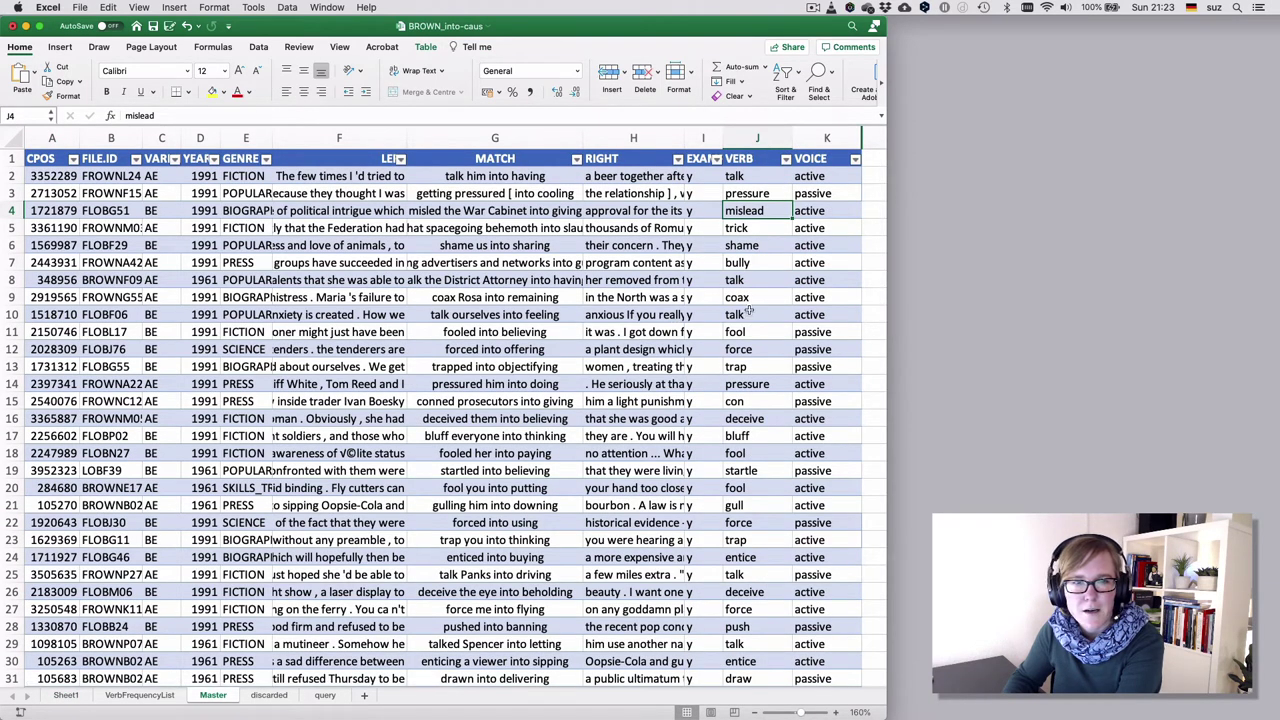
pyautogui.click(152, 176)
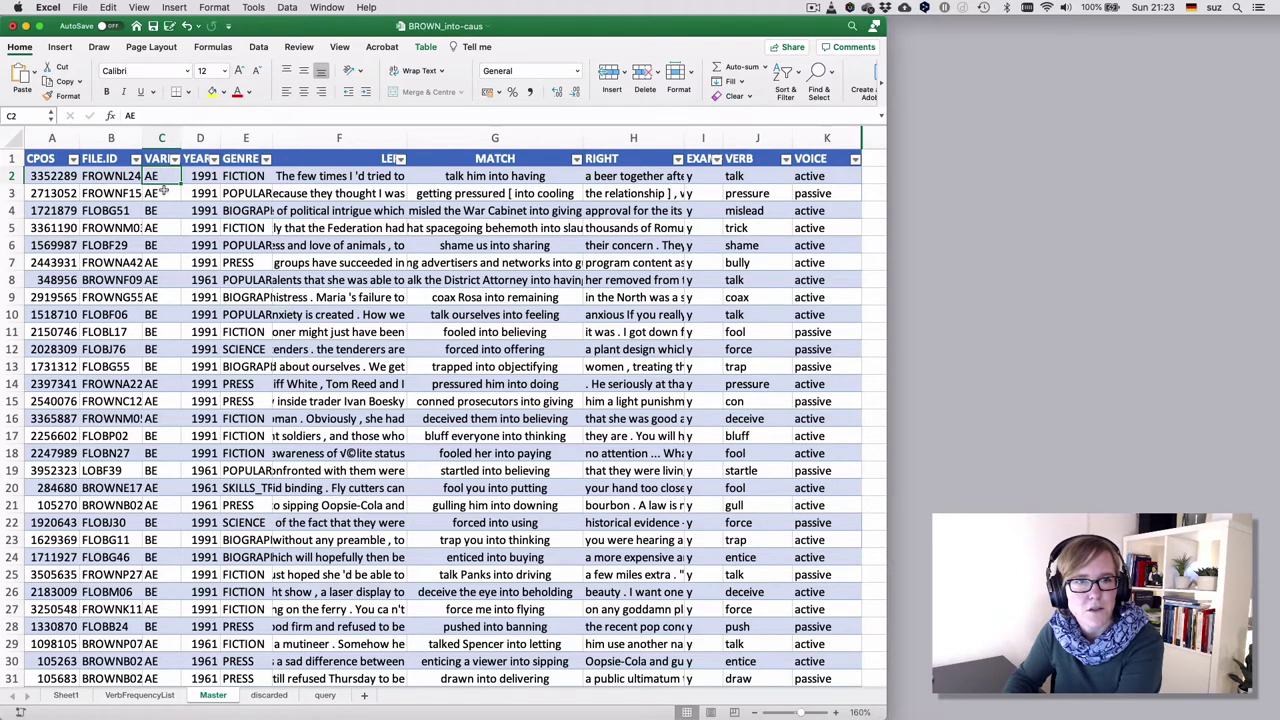
pyautogui.click(163, 116)
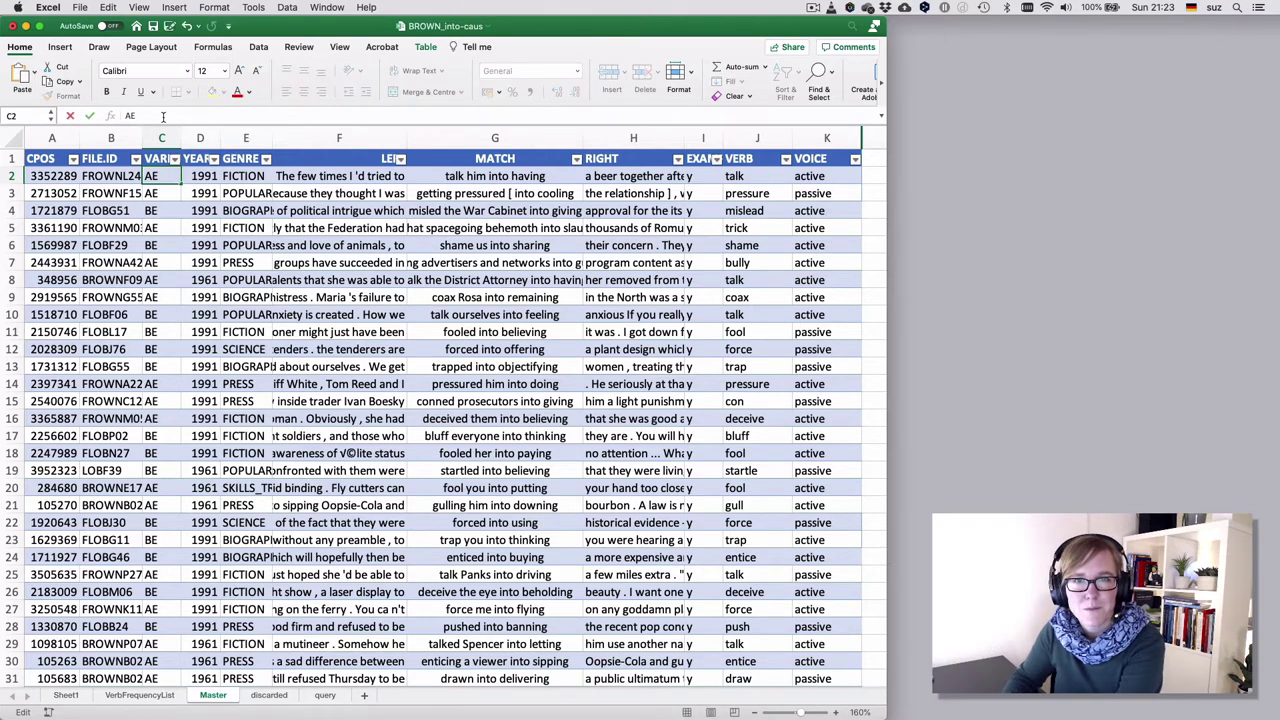
pyautogui.press('Return')
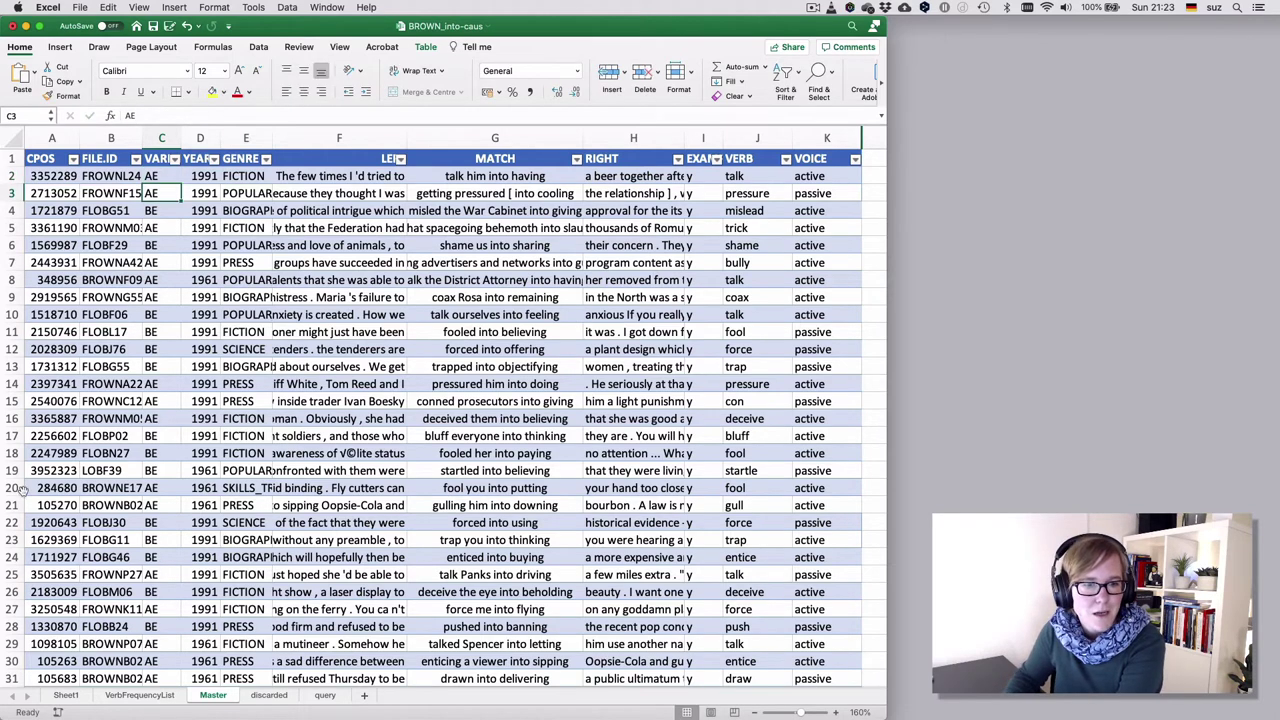
# Step: Remove VERB and Count of VERB from the Sheet1 pivot table and use VARIETY as its row field
pyautogui.click(66, 695)
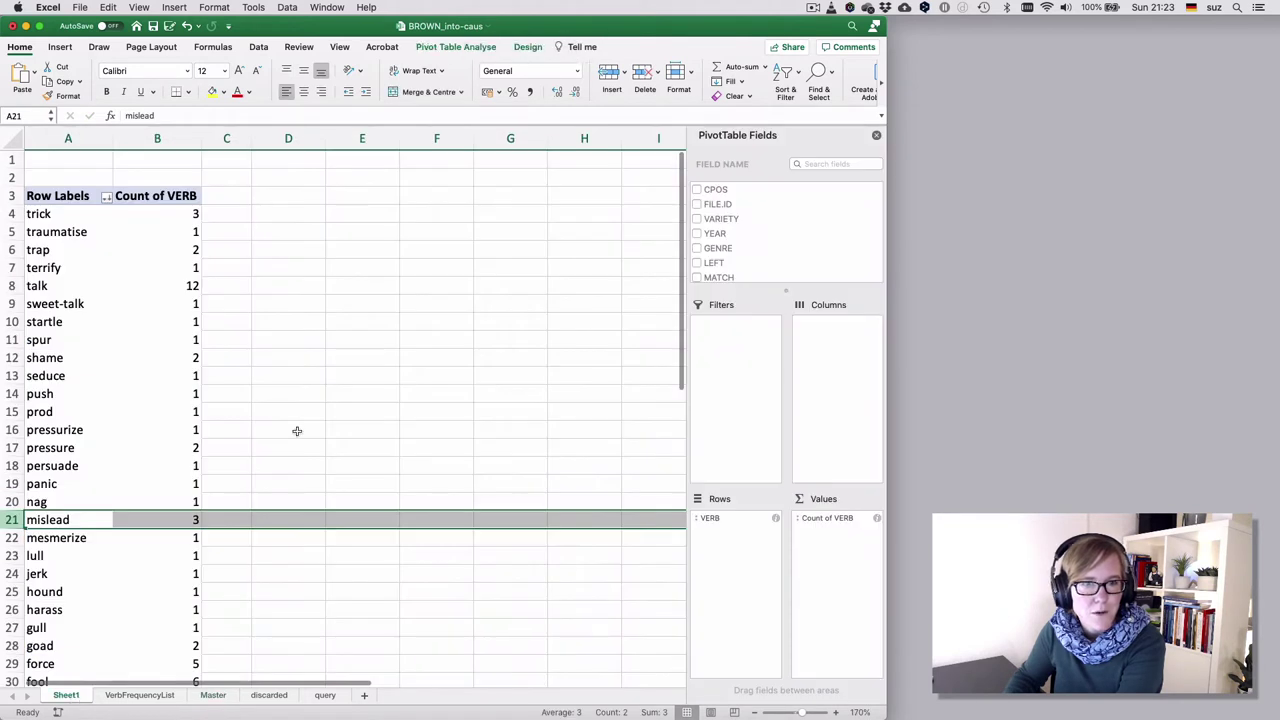
pyautogui.moveTo(708, 520); pyautogui.dragTo(766, 257)
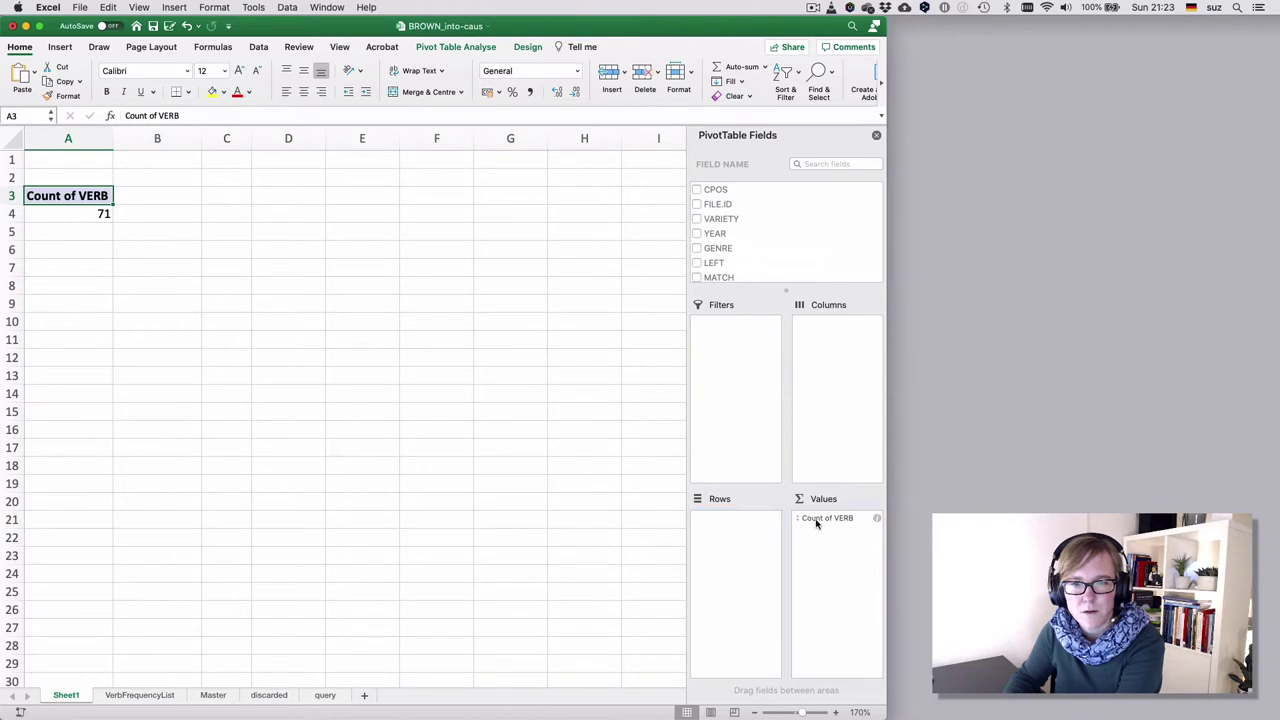
pyautogui.moveTo(814, 520); pyautogui.dragTo(740, 555)
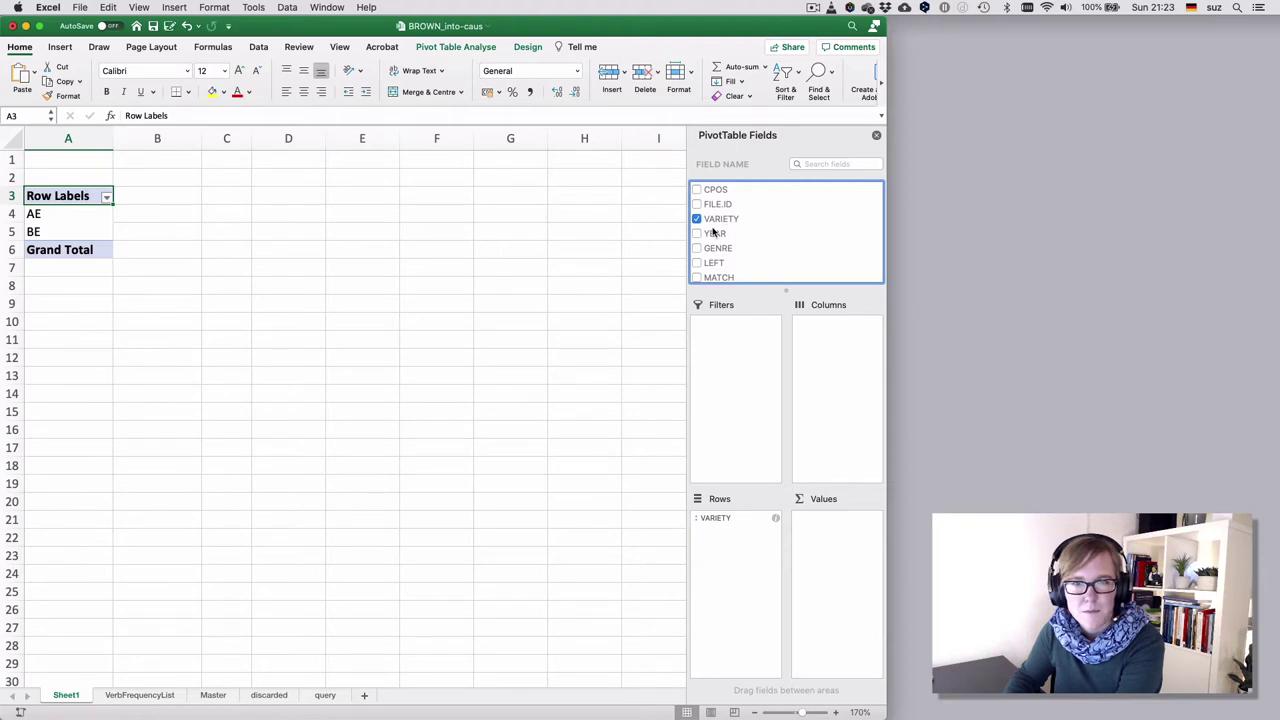
# Step: Refresh the VARIETY pivot table and select the row of its first AE label
pyautogui.rightClick(73, 213)
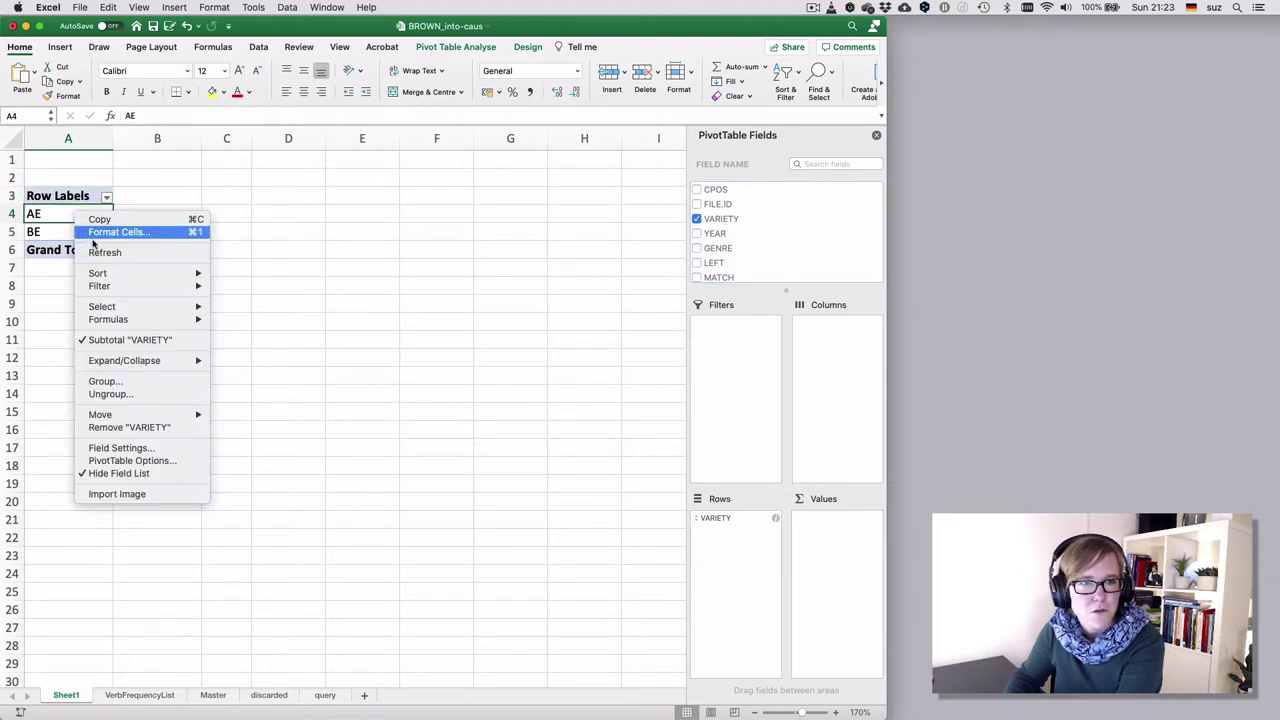
pyautogui.click(100, 252)
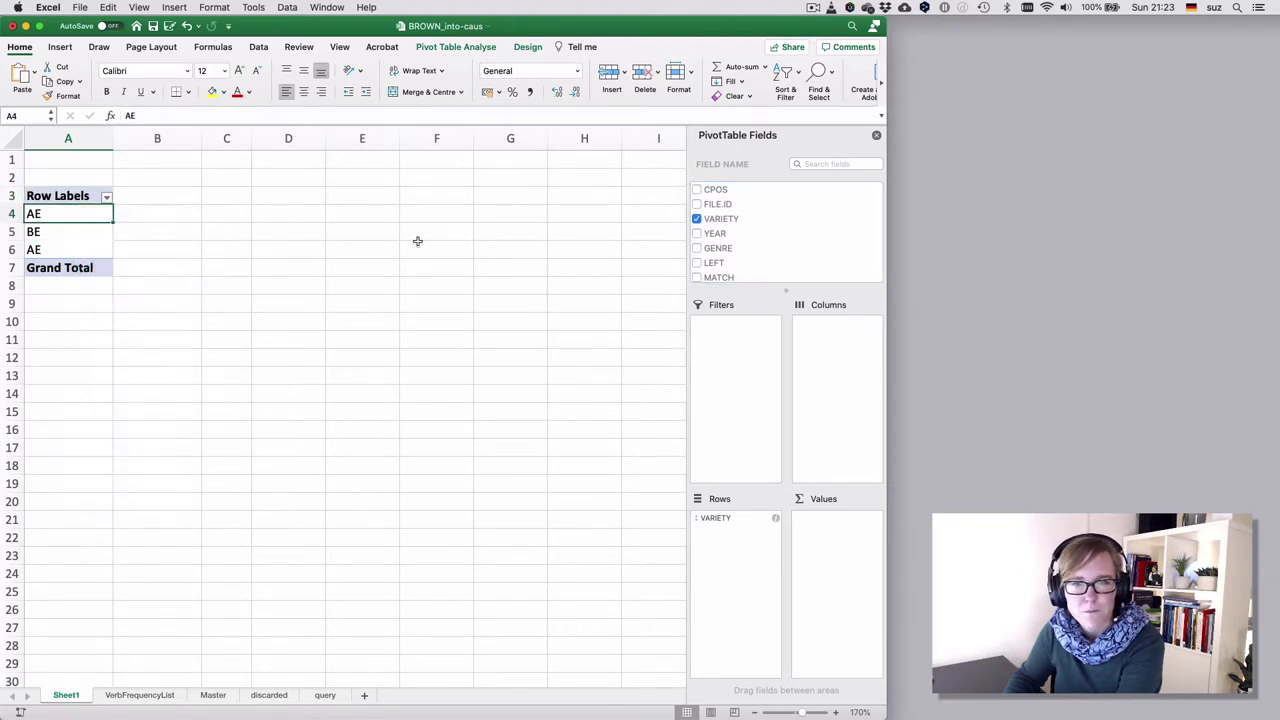
pyautogui.click(12, 214)
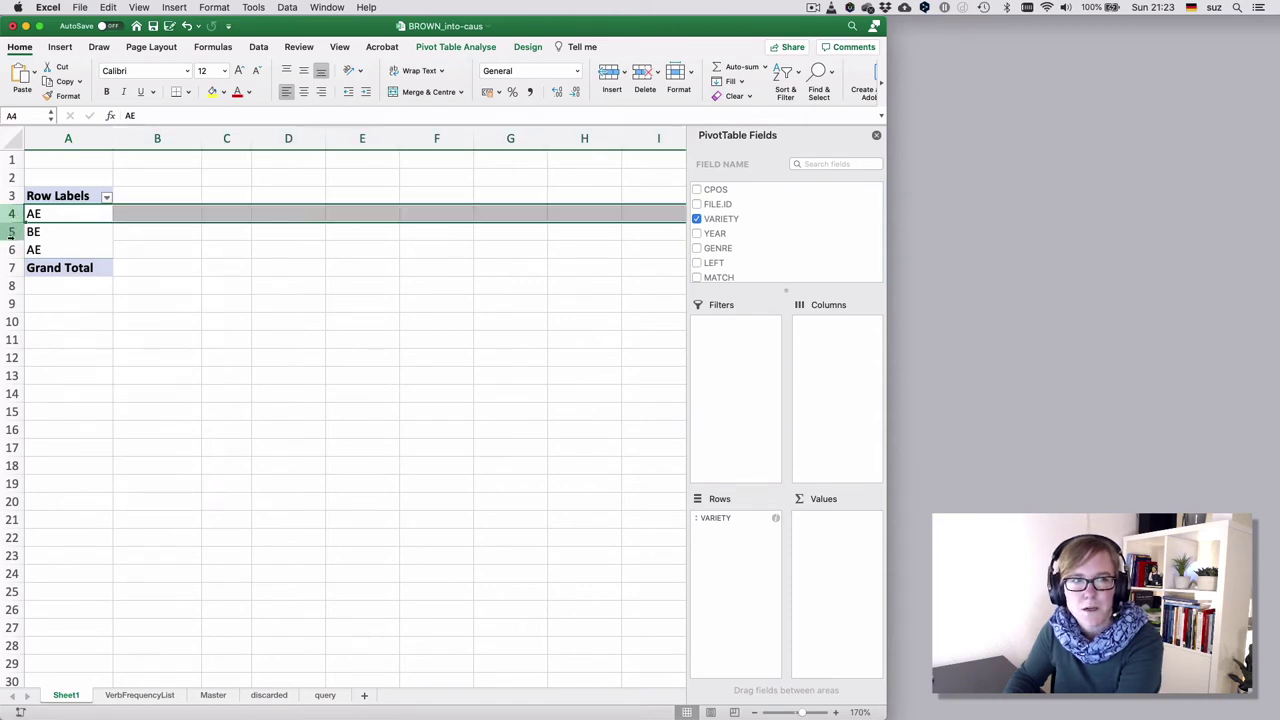
# Step: Compare the two AE labels in the VARIETY pivot table, checking the second one's content for a trailing space
pyautogui.click(11, 249)
pyautogui.click(12, 214)
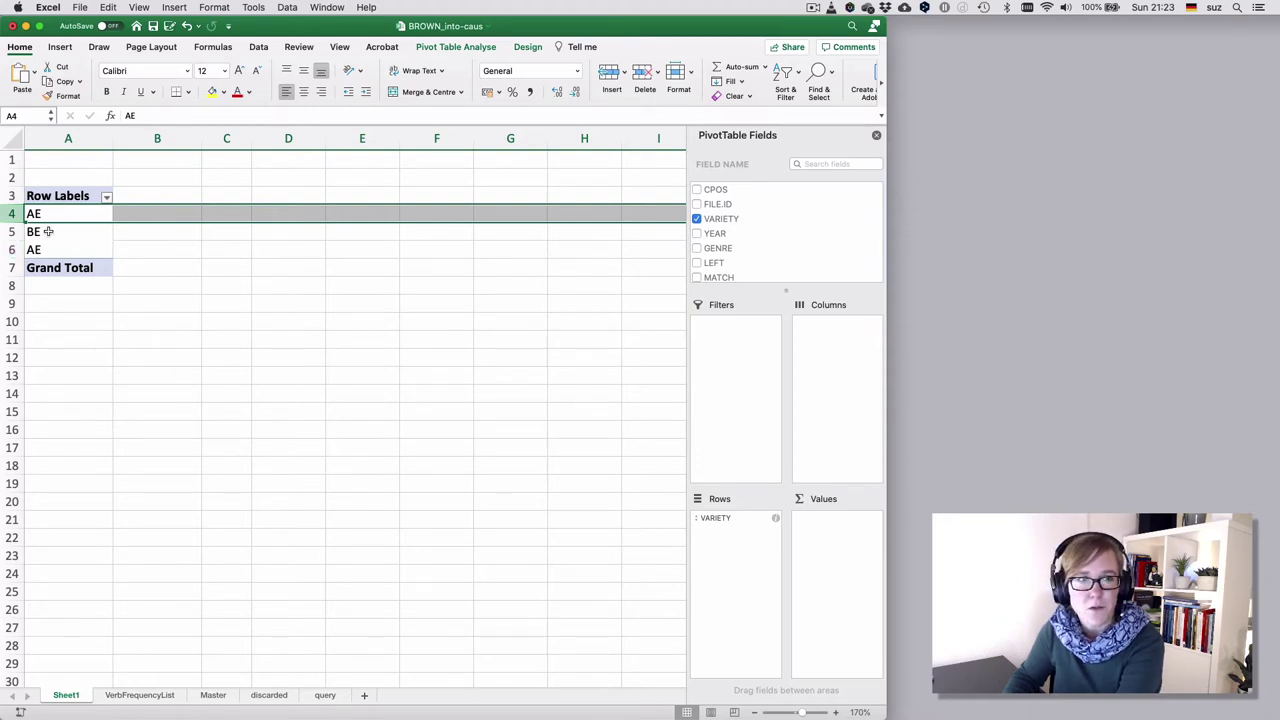
pyautogui.click(36, 249)
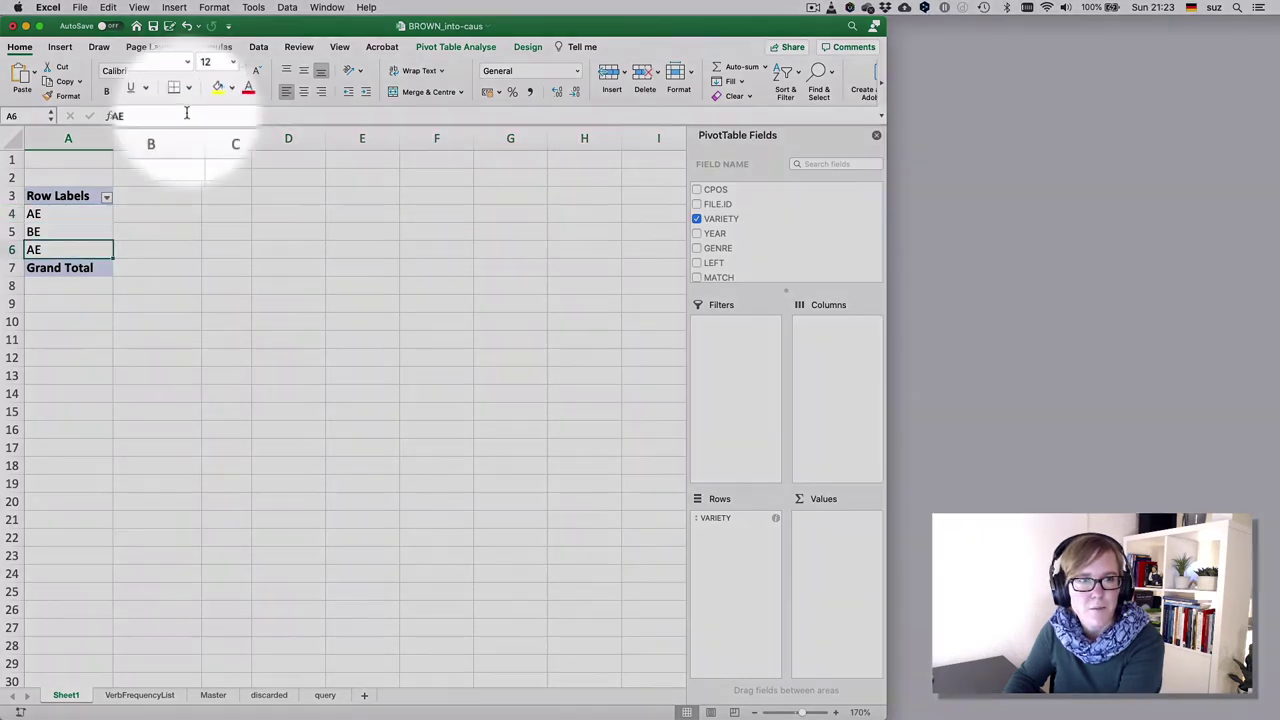
pyautogui.click(187, 113)
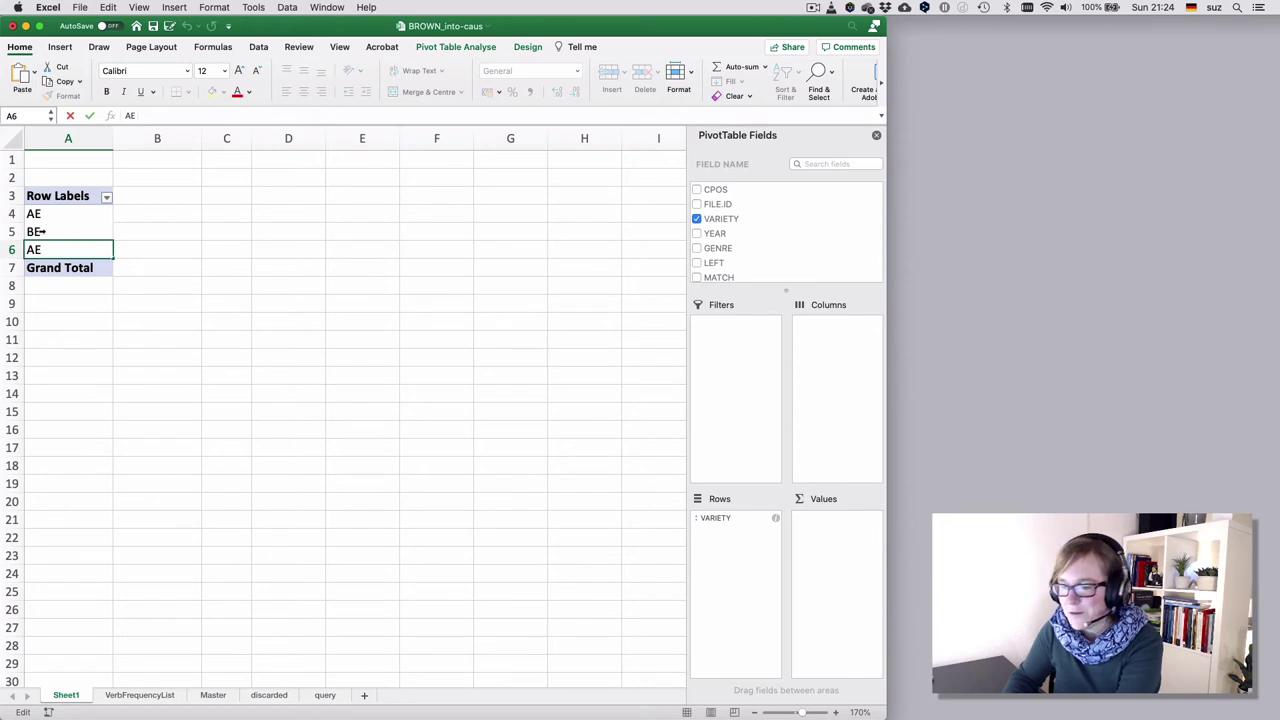
pyautogui.click(40, 213)
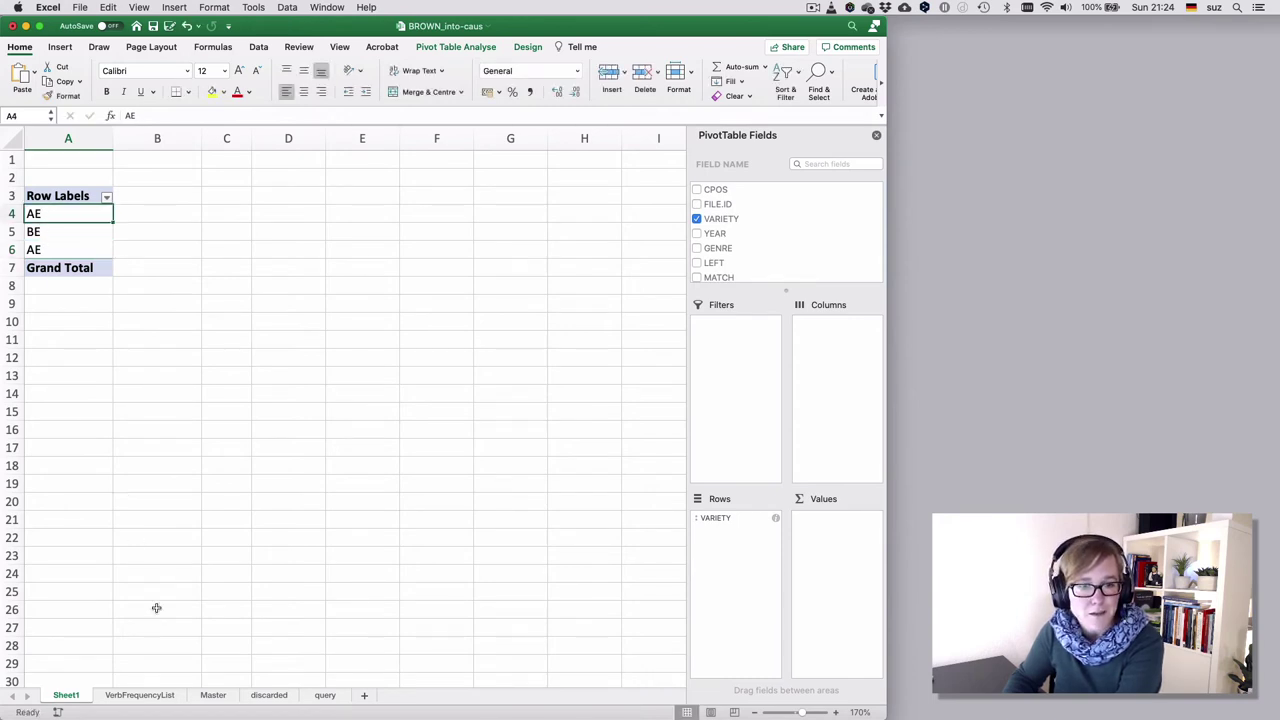
# Step: Remove the trailing space after AE in cell C2 of the Master sheet and refresh the VARIETY pivot table on Sheet1
pyautogui.click(212, 695)
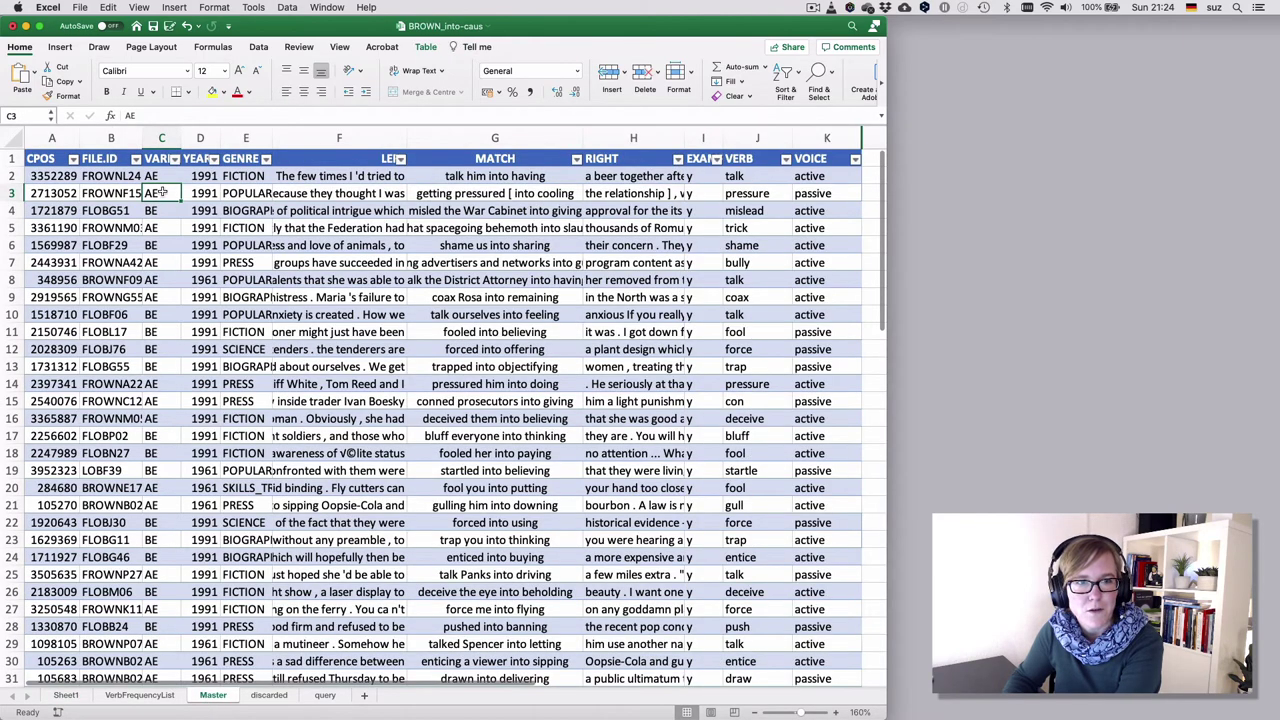
pyautogui.click(163, 176)
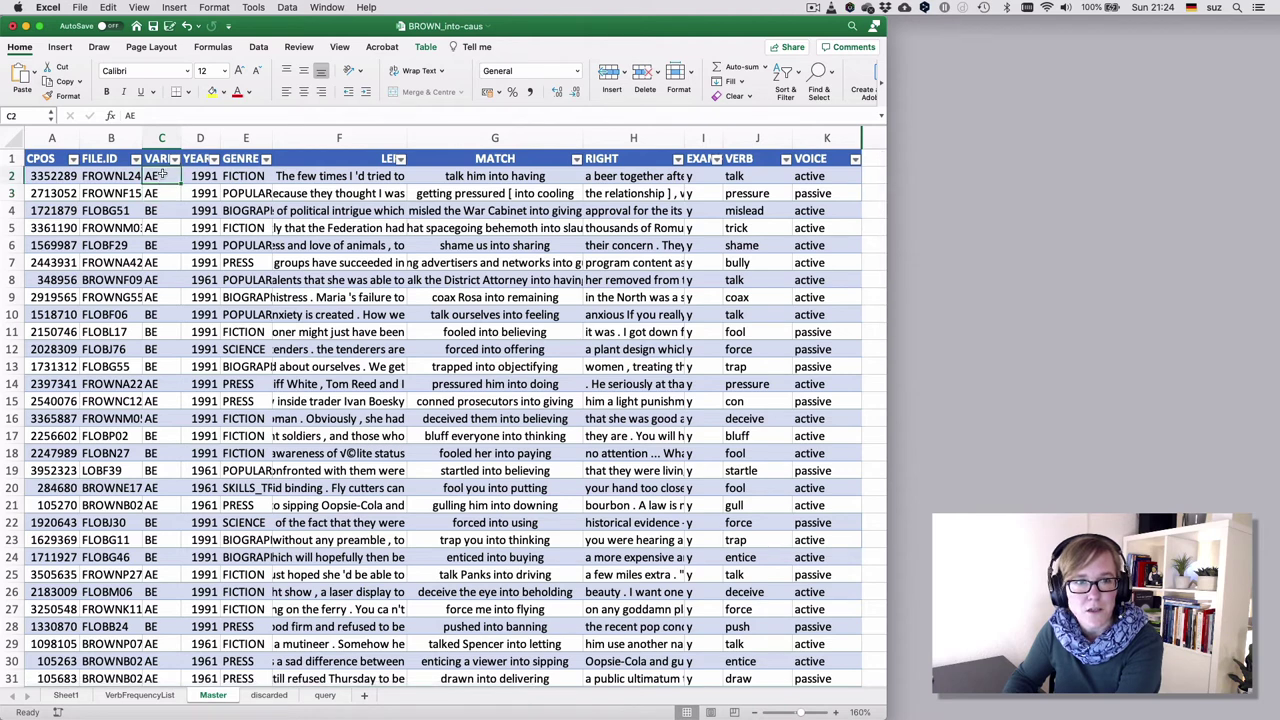
pyautogui.click(192, 116)
pyautogui.press('Return')
pyautogui.click(65, 695)
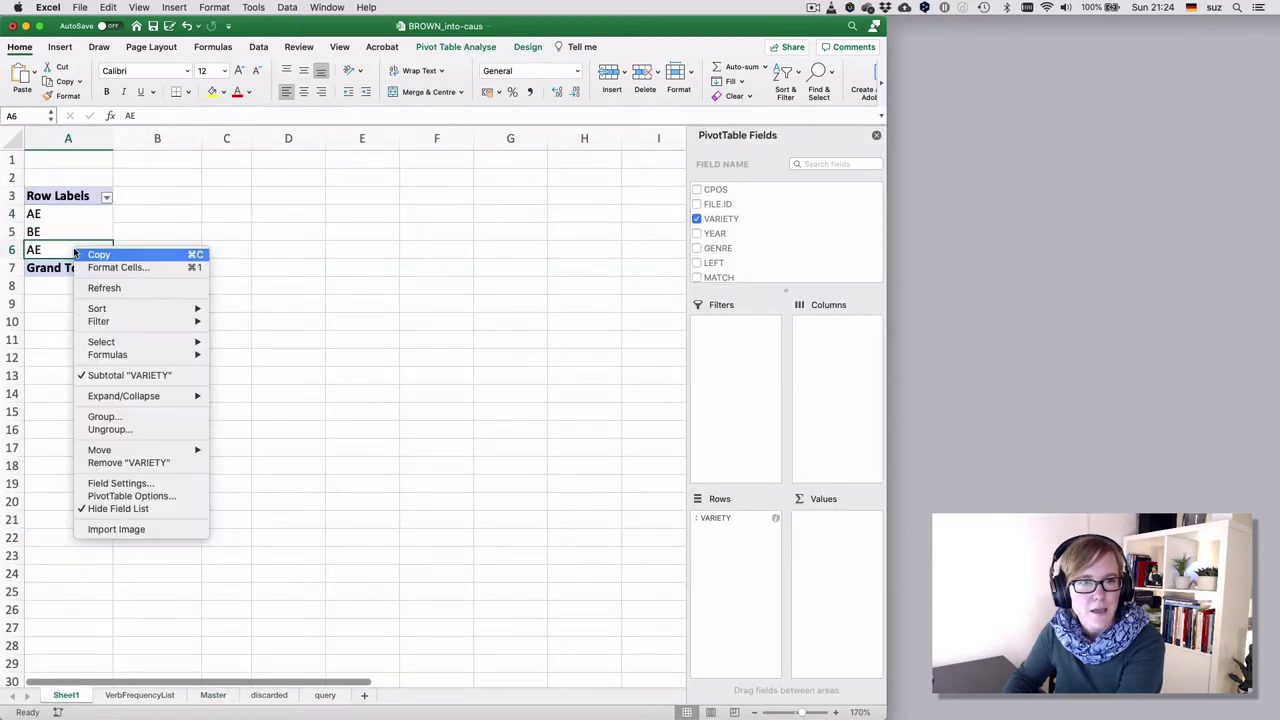
pyautogui.click(100, 287)
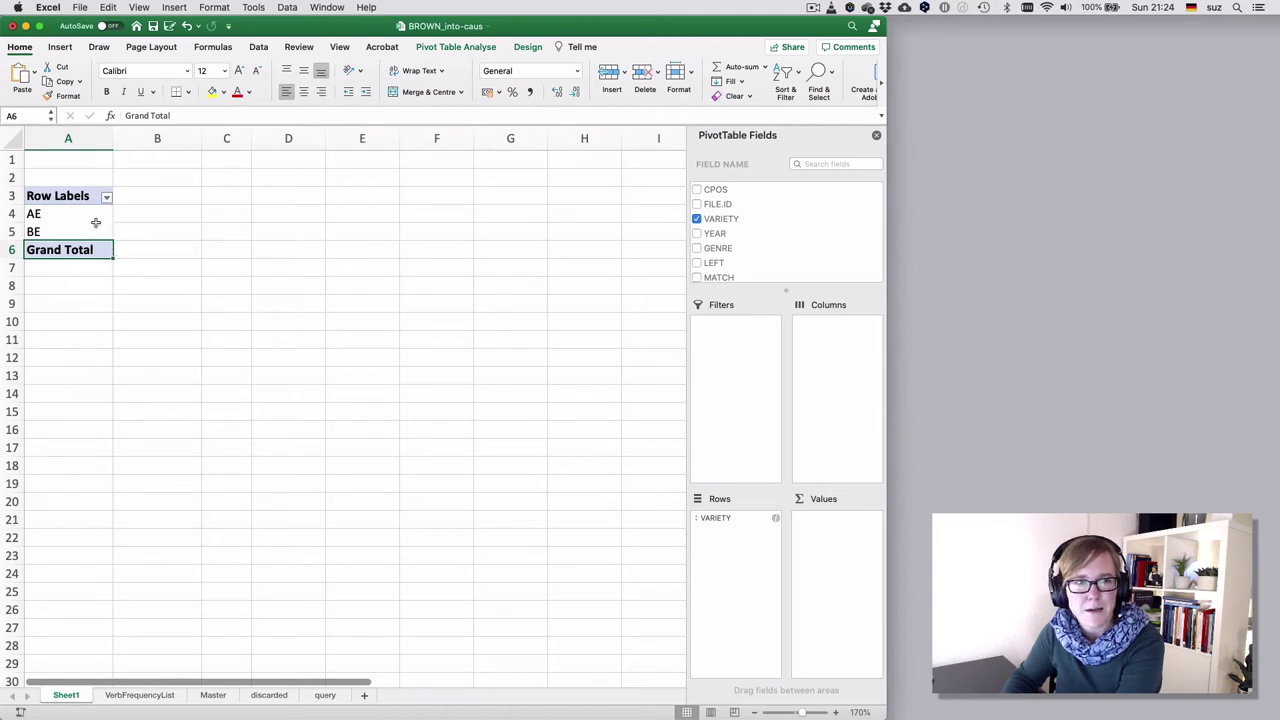
# Step: Clear the VOICE values in cells K4 to K10 of the Master sheet
pyautogui.click(213, 695)
pyautogui.click(754, 332)
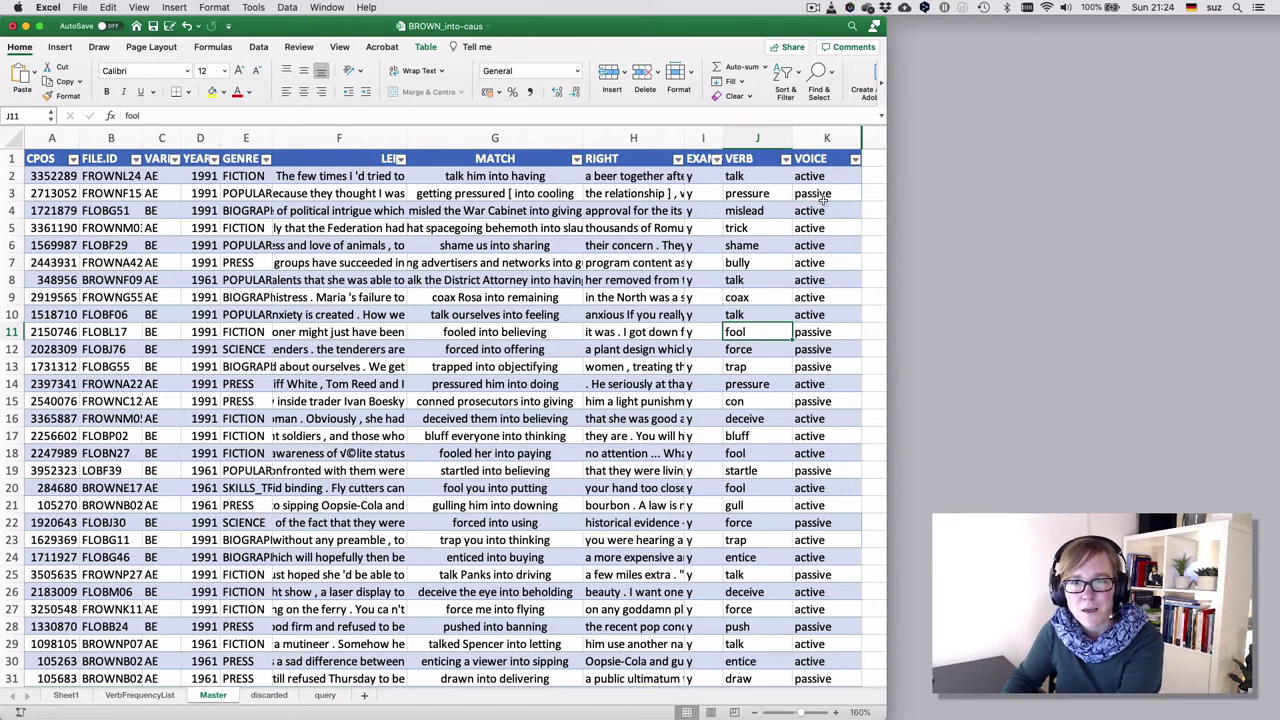
pyautogui.click(818, 210)
pyautogui.moveTo(818, 210); pyautogui.dragTo(818, 308)
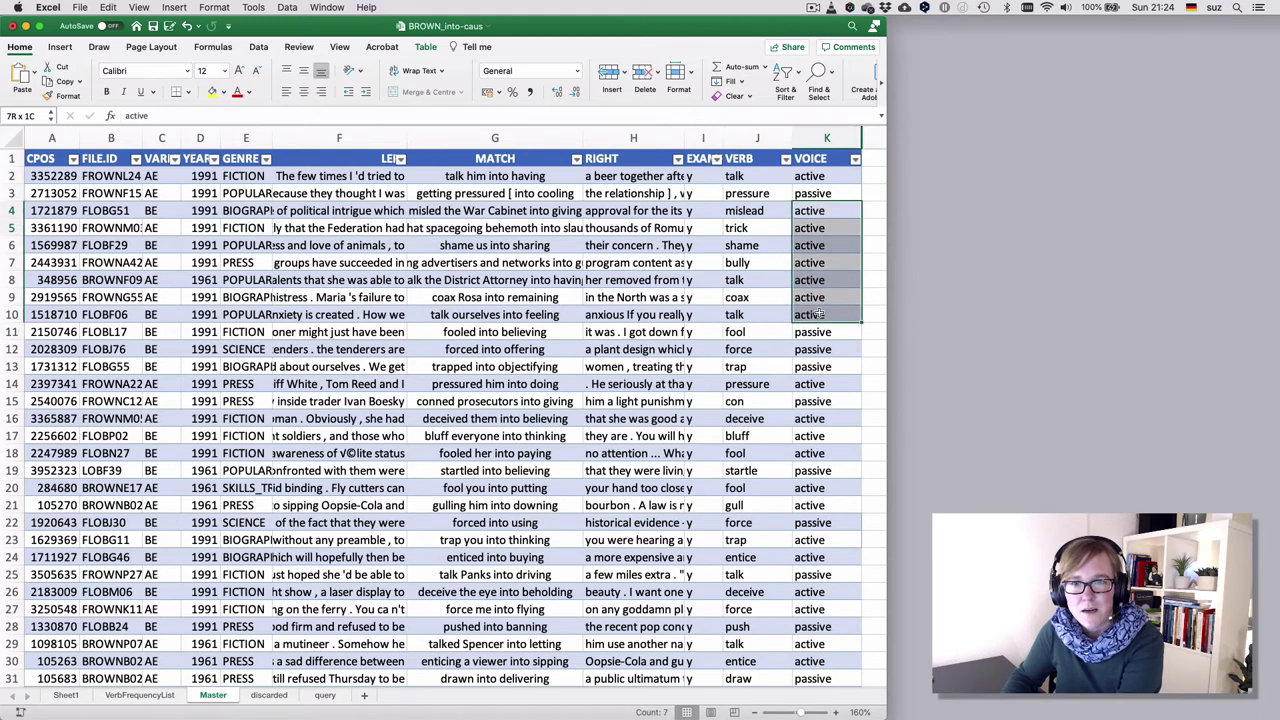
pyautogui.press('Delete')
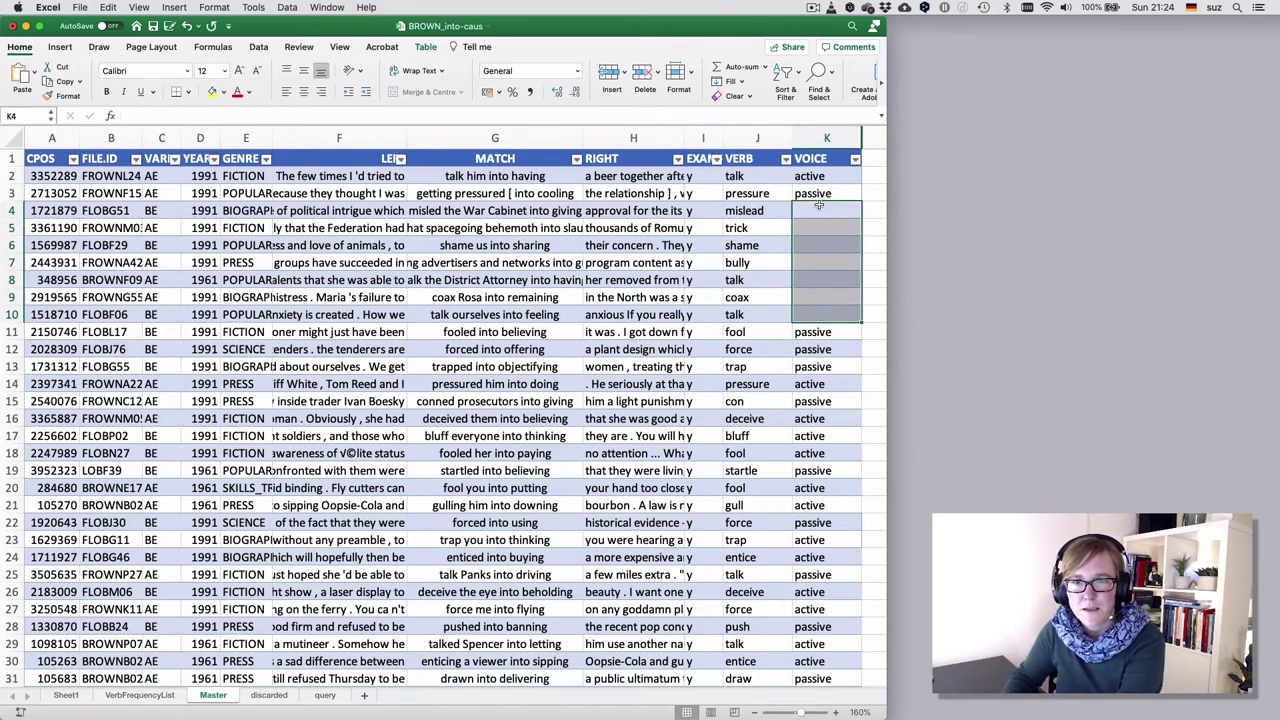
# Step: Enter the misspelled value atcive in the VOICE cells K4 to K6
pyautogui.click(818, 209)
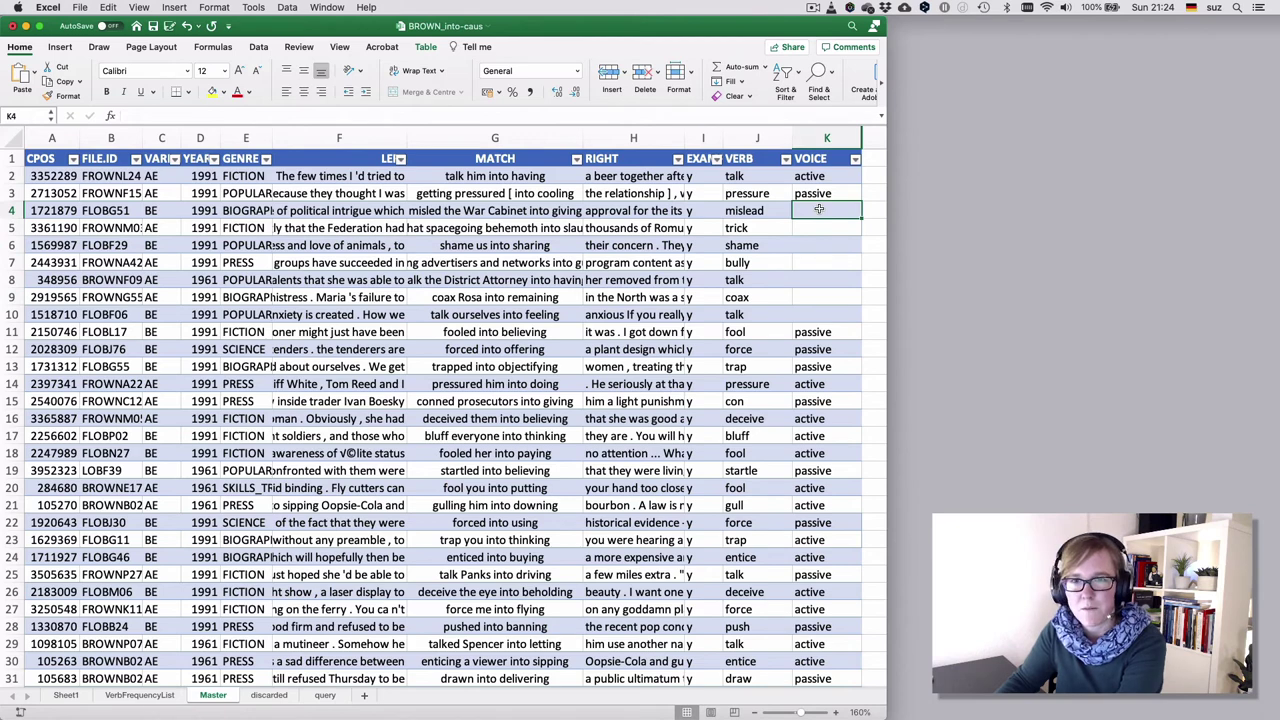
pyautogui.write('active')
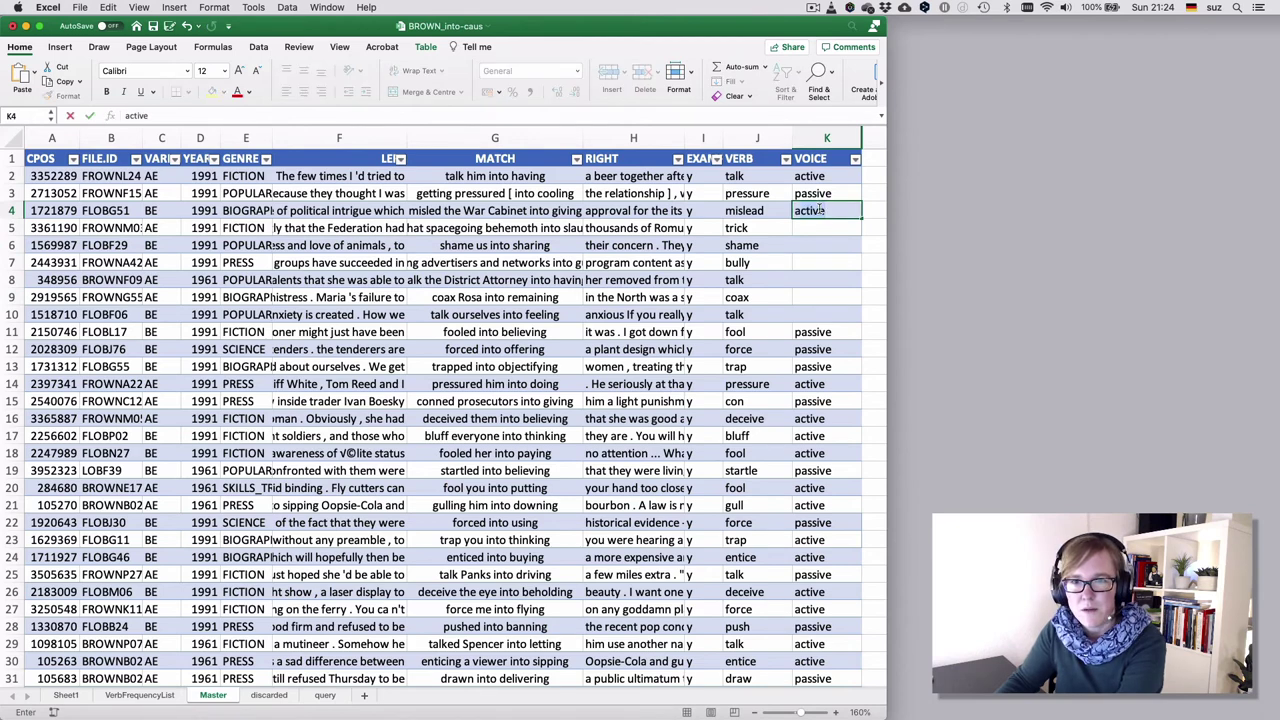
pyautogui.write('t')
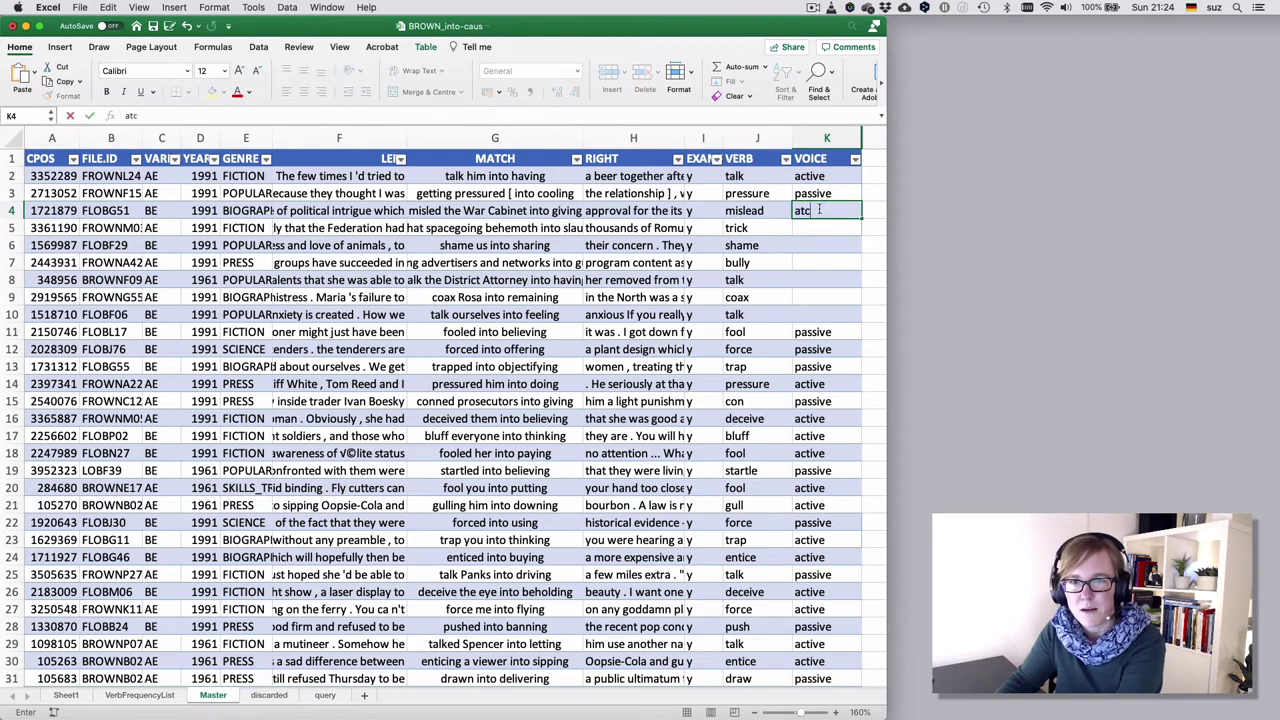
pyautogui.write('cive')
pyautogui.press('Return')
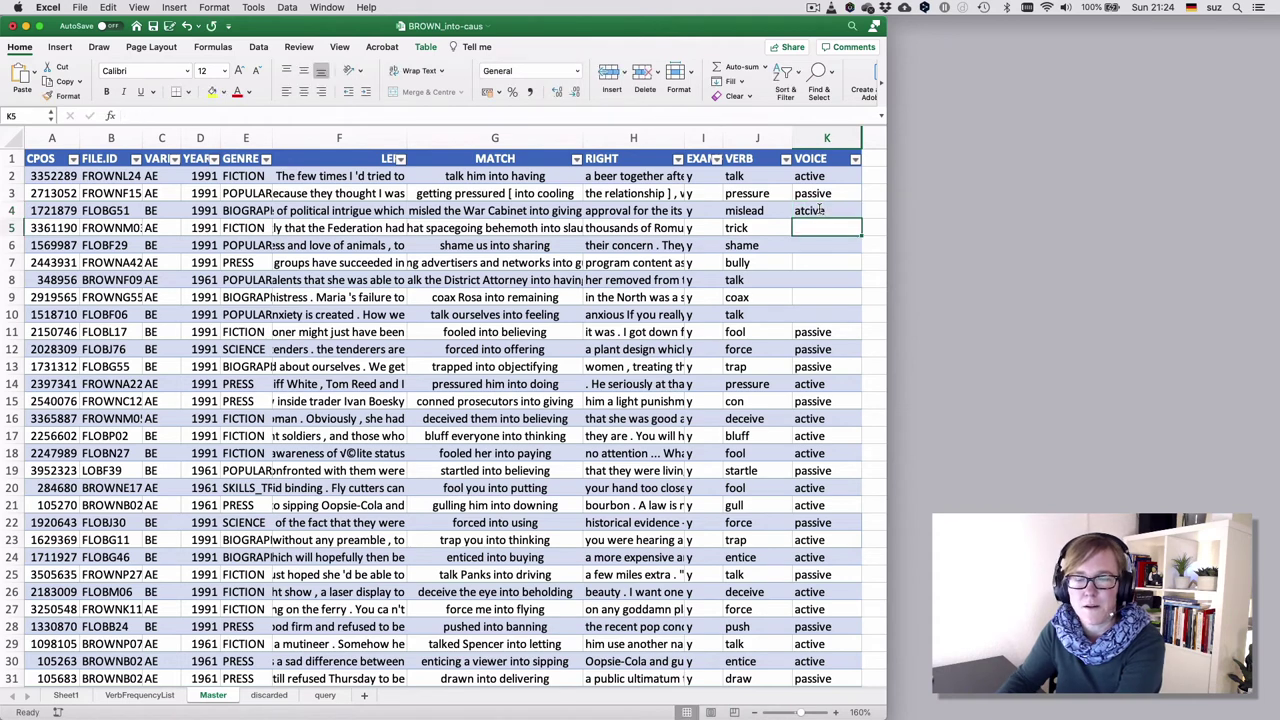
pyautogui.write('active')
pyautogui.press('Return')
pyautogui.write('active')
pyautogui.press('Return')
# Step: Enter atcive in VOICE cell K7 and fill it down through K10
pyautogui.write('a')
pyautogui.press('Return')
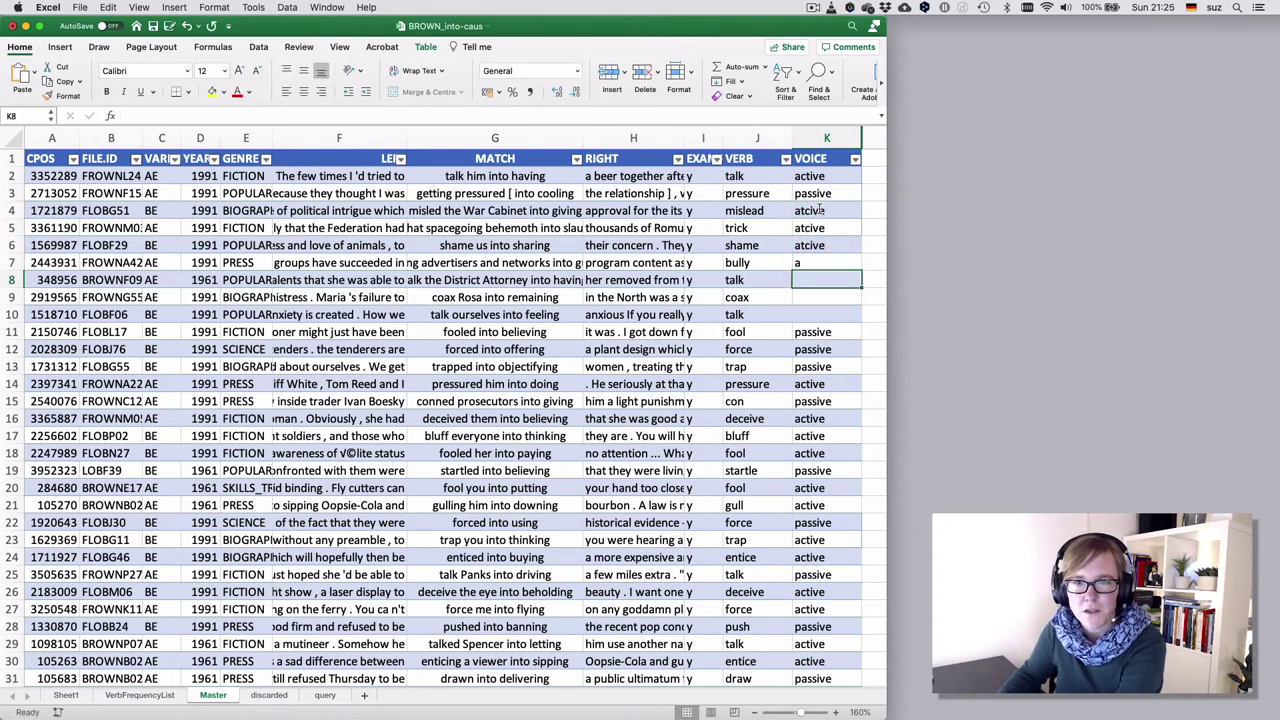
pyautogui.press('Up')
pyautogui.write('a')
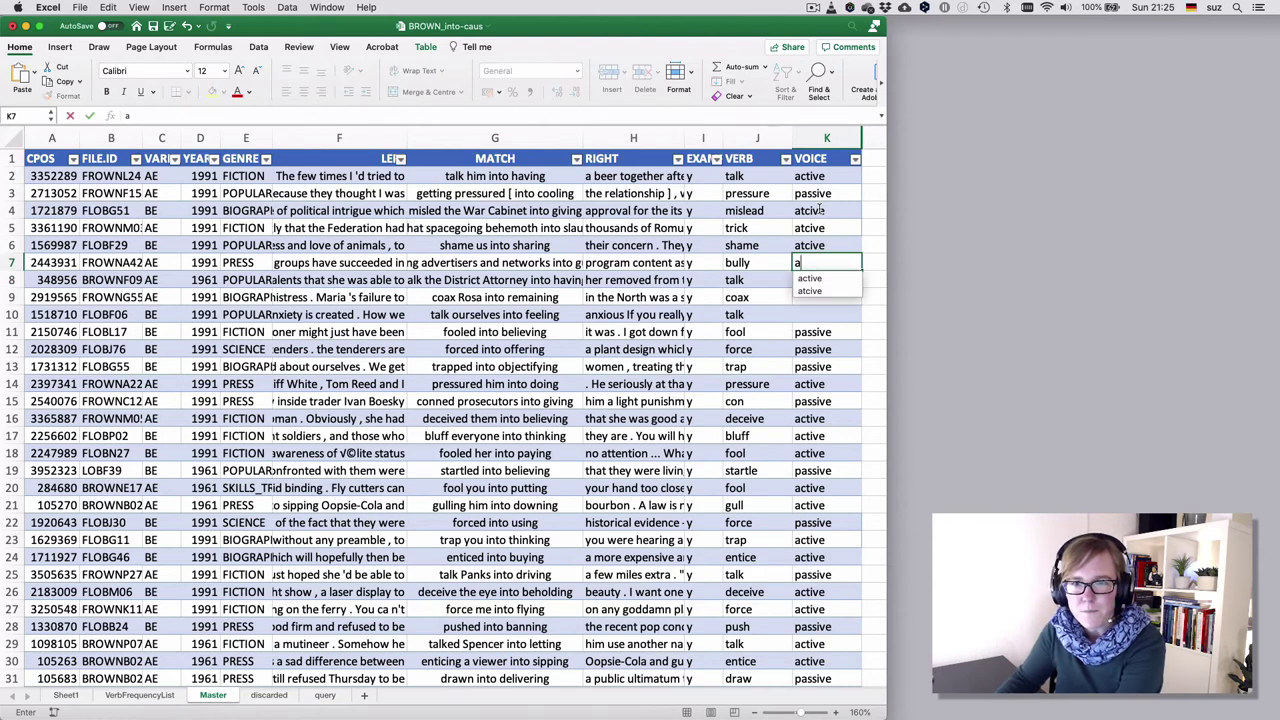
pyautogui.write('t')
pyautogui.press('Return')
pyautogui.click(839, 260)
pyautogui.moveTo(861, 270); pyautogui.dragTo(859, 323)
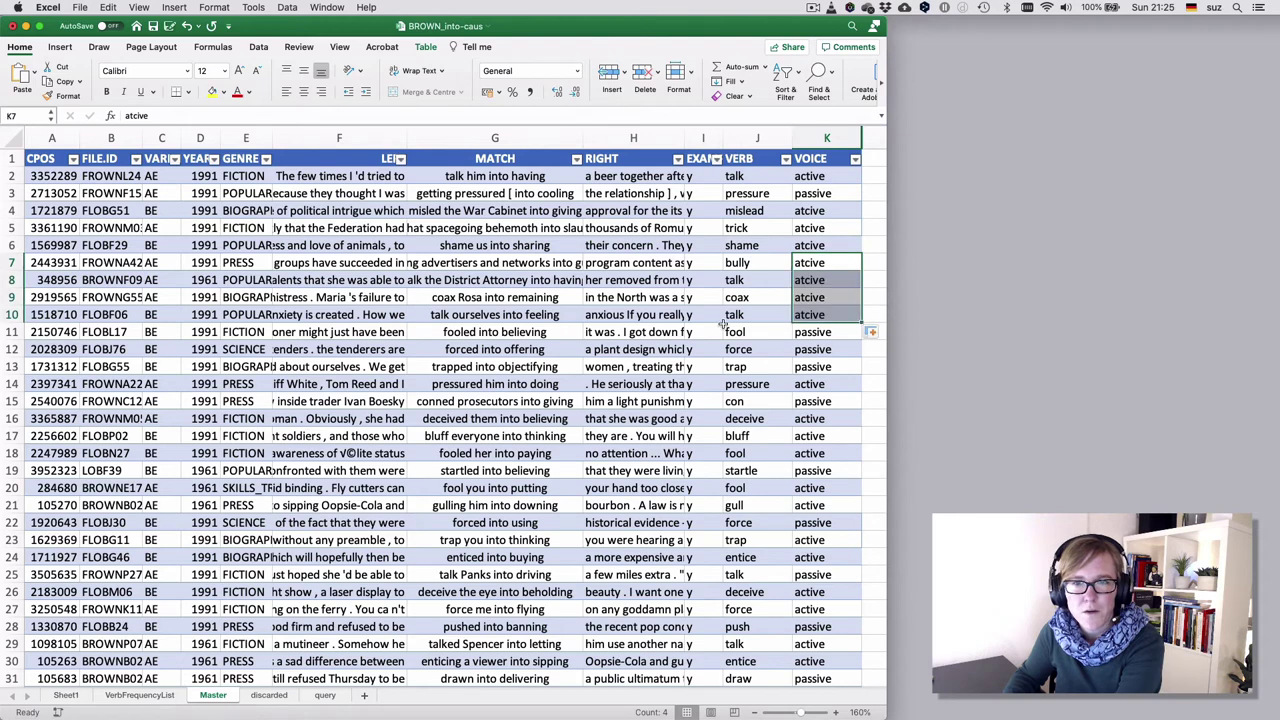
# Step: Refresh the VARIETY pivot table on Sheet1 to load the changed VOICE data
pyautogui.click(68, 696)
pyautogui.moveTo(70, 230); pyautogui.dragTo(68, 214)
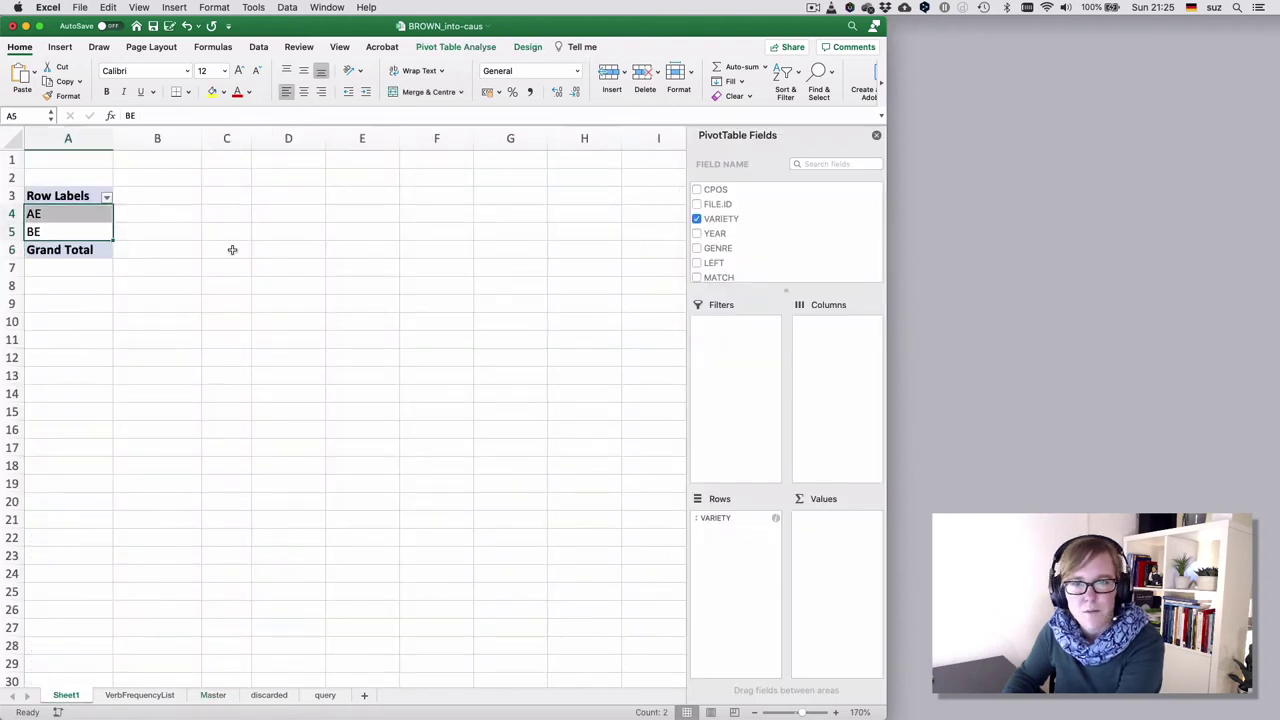
pyautogui.rightClick(52, 220)
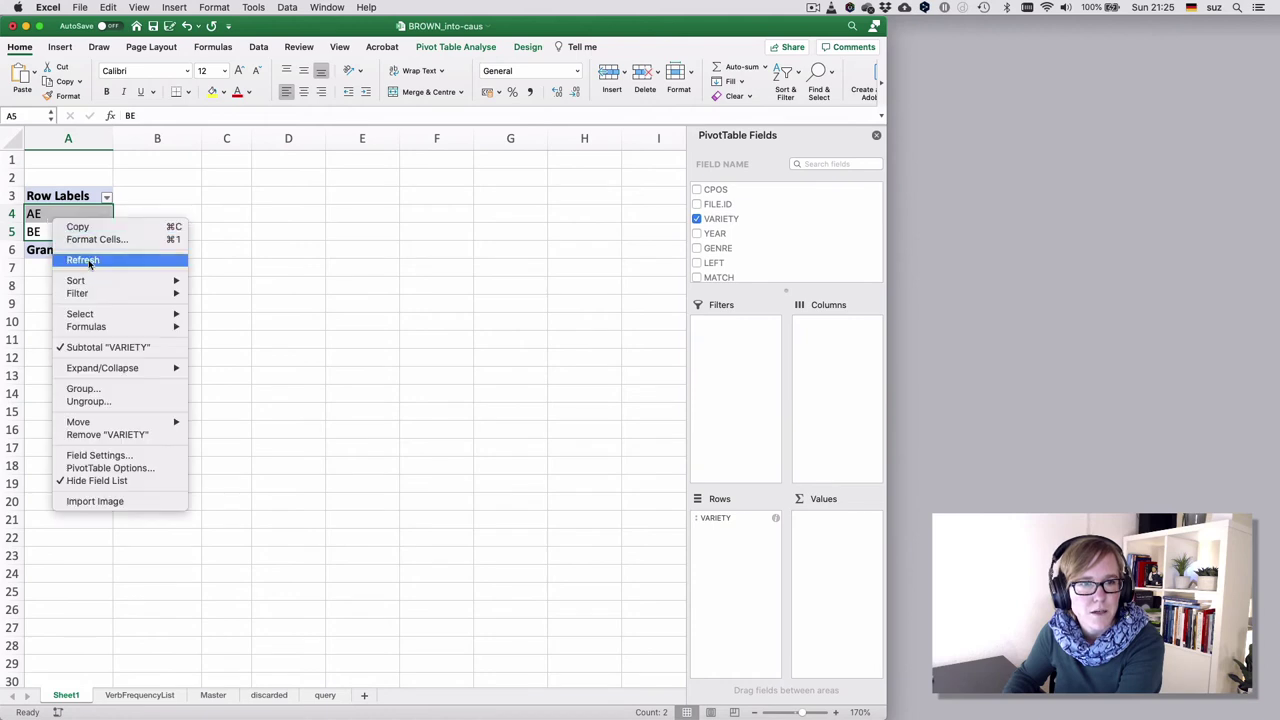
pyautogui.click(82, 260)
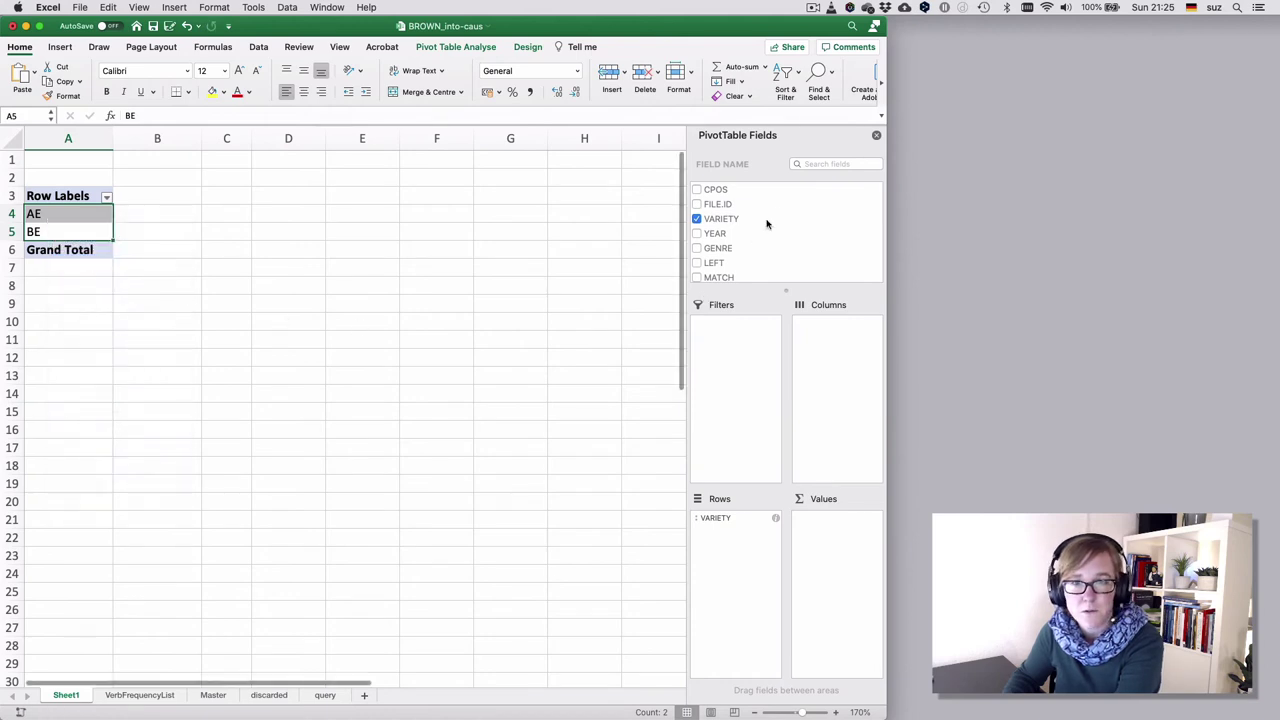
# Step: Replace VARIETY with VOICE as the pivot table's row field, add Count of VOICE as its values, and select the atcive row
pyautogui.scroll(-5, 759, 263)
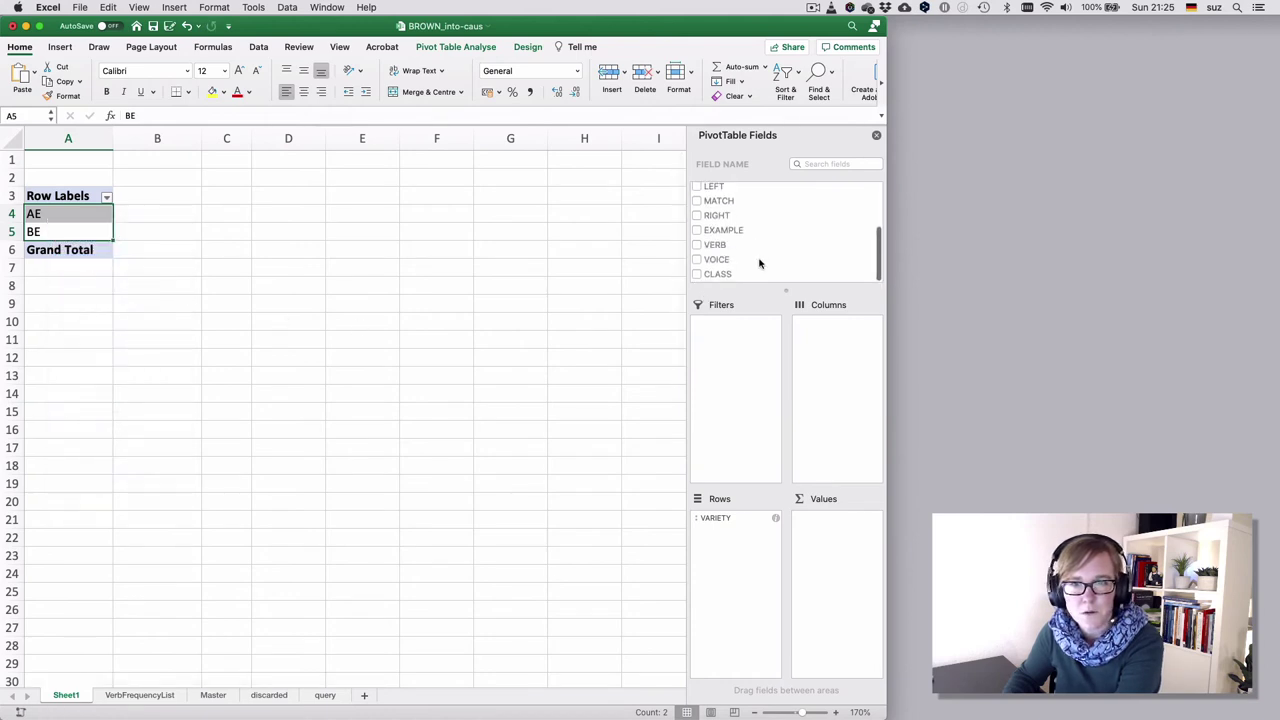
pyautogui.moveTo(731, 261); pyautogui.dragTo(849, 554)
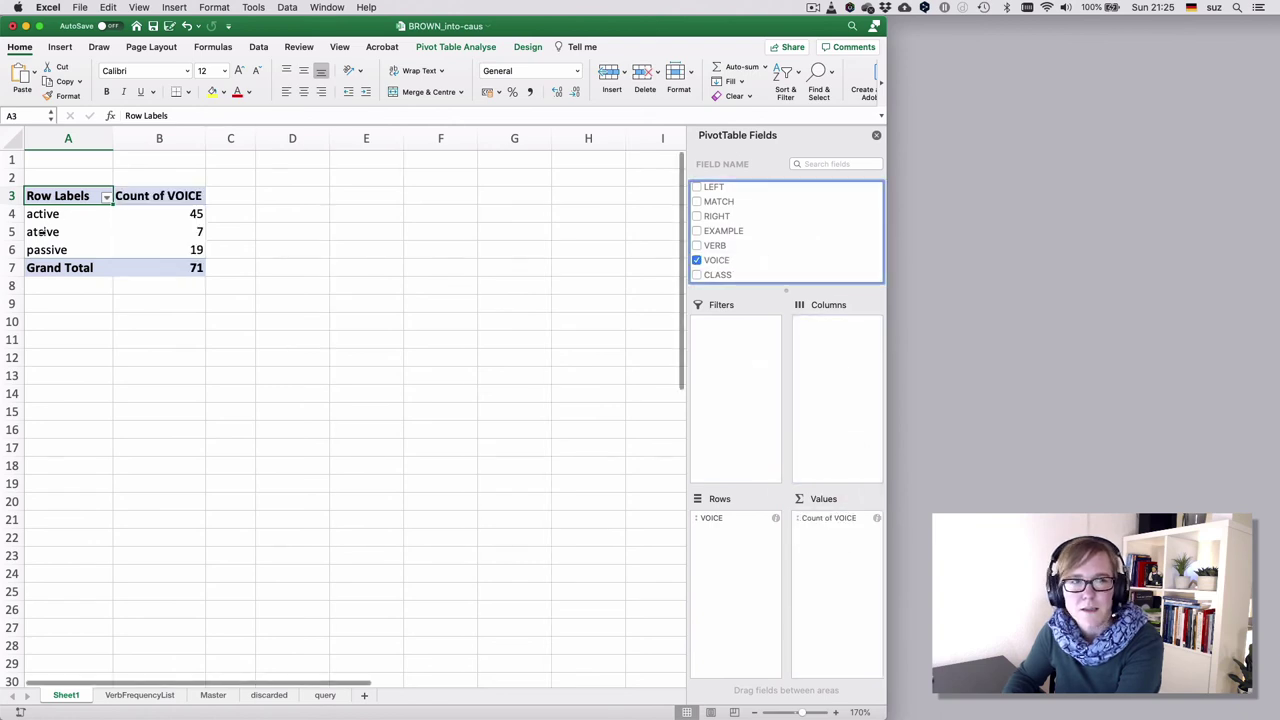
pyautogui.click(72, 234)
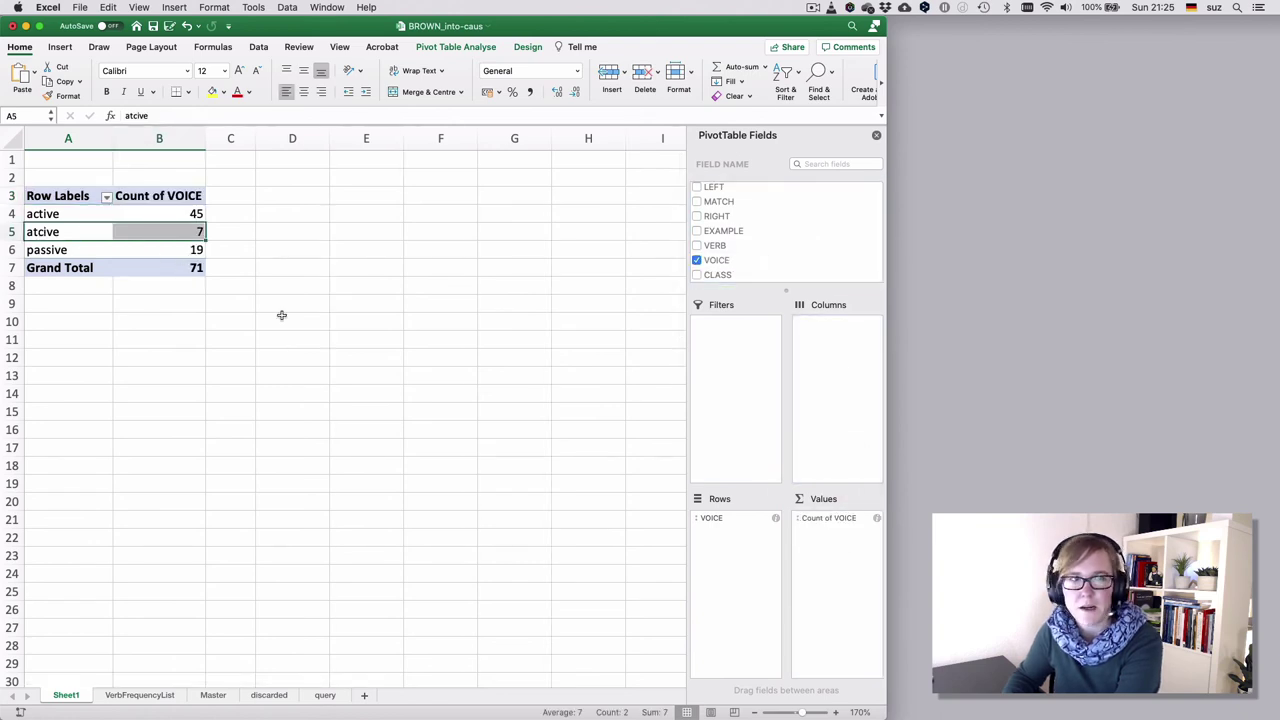
# Step: Correct VOICE cell K4 in the Master sheet to active, fill it down through K10, and save the workbook
pyautogui.click(212, 695)
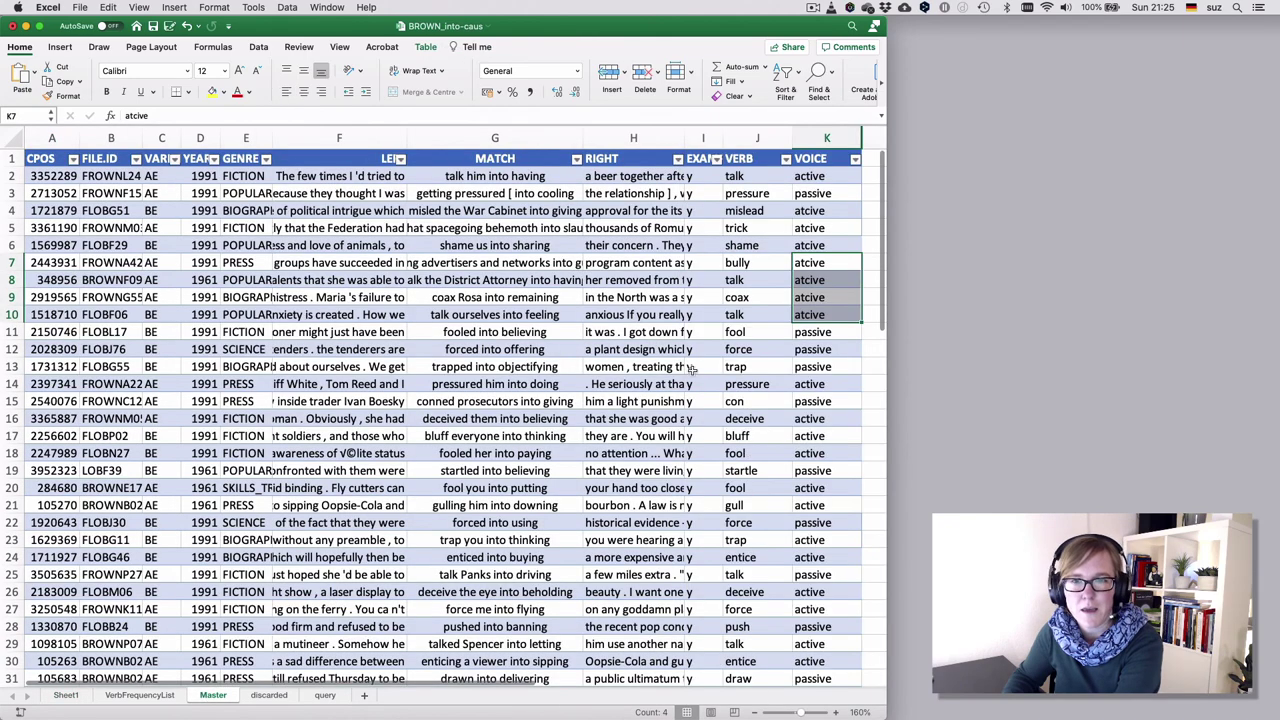
pyautogui.click(825, 211)
pyautogui.write('active')
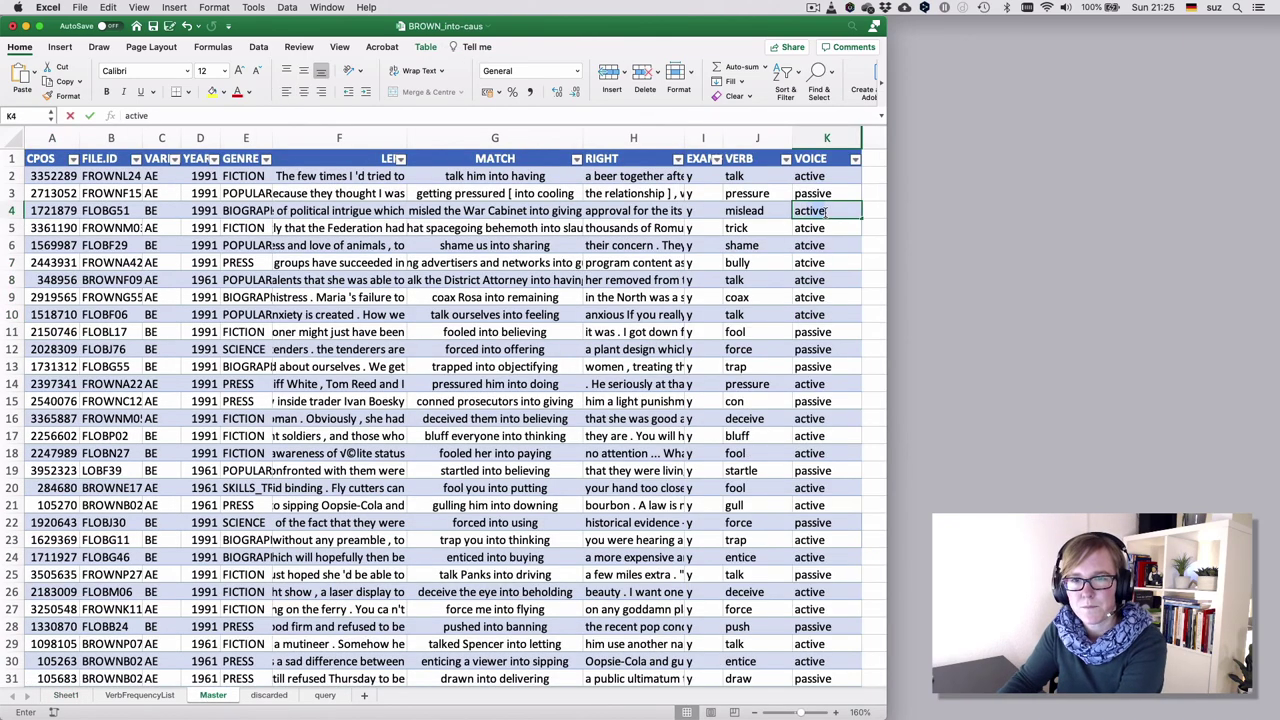
pyautogui.press('Return')
pyautogui.click(825, 211)
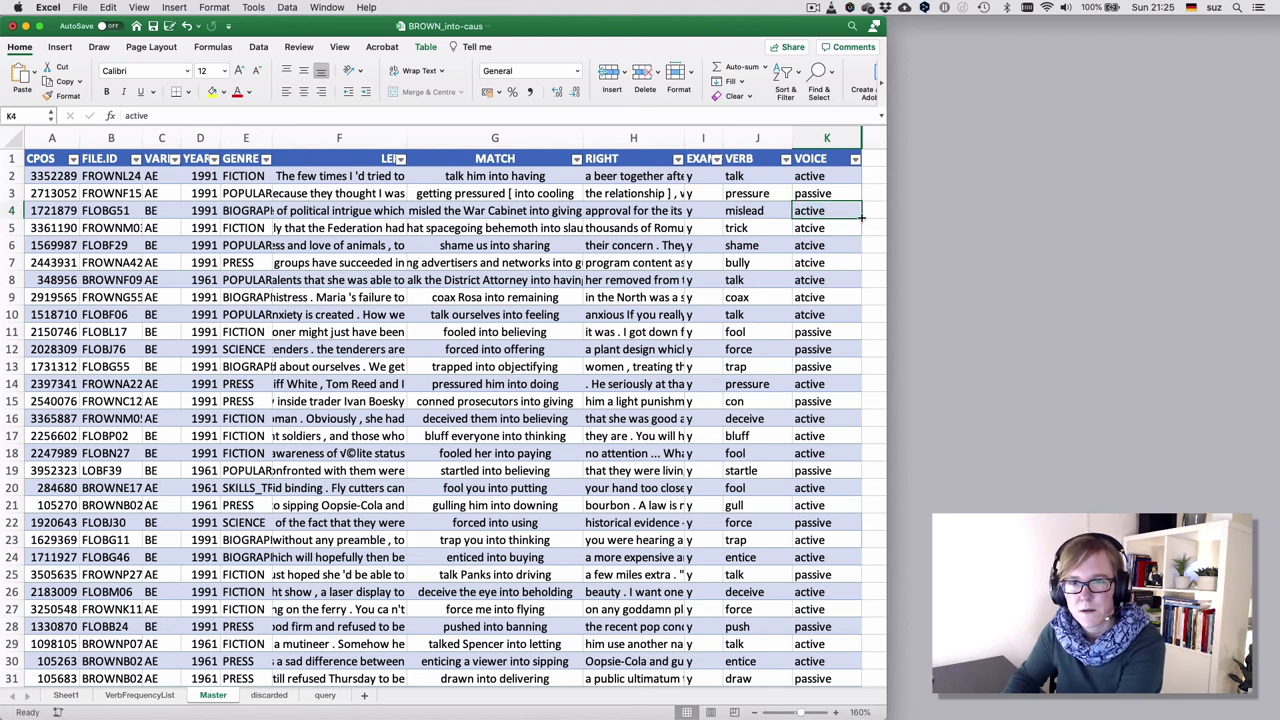
pyautogui.moveTo(861, 219); pyautogui.dragTo(857, 318)
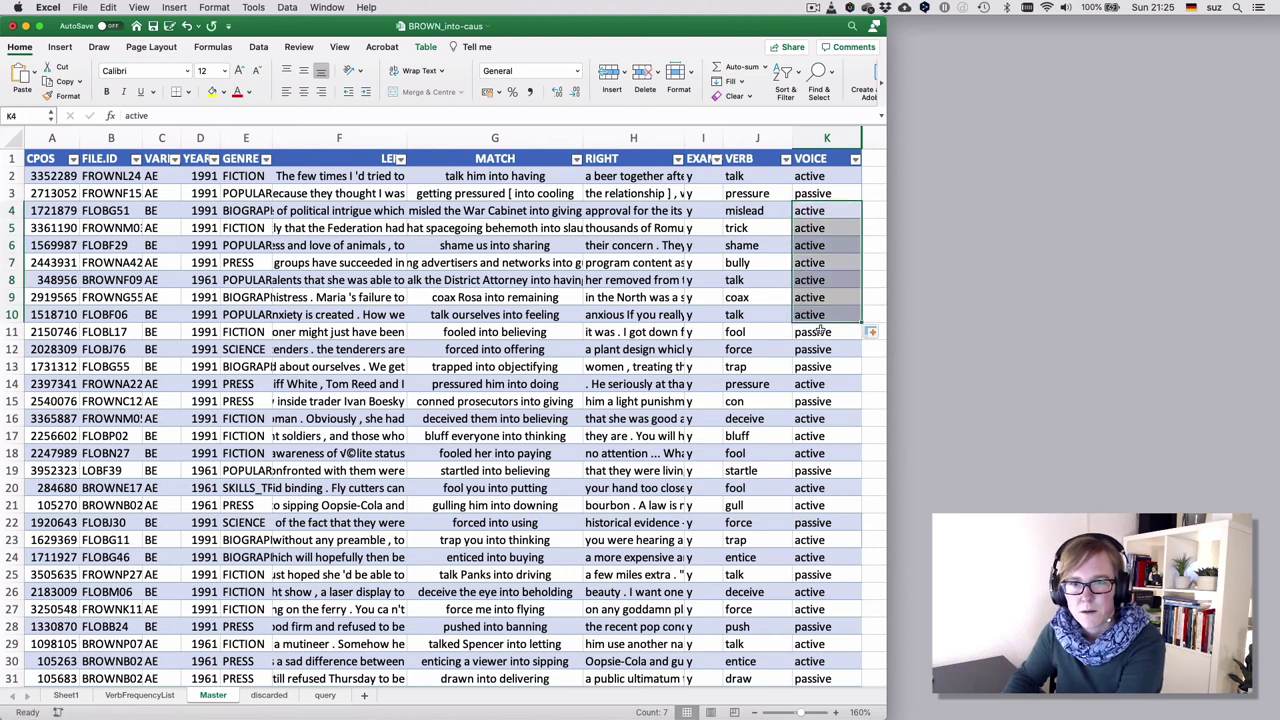
pyautogui.press('super+s')
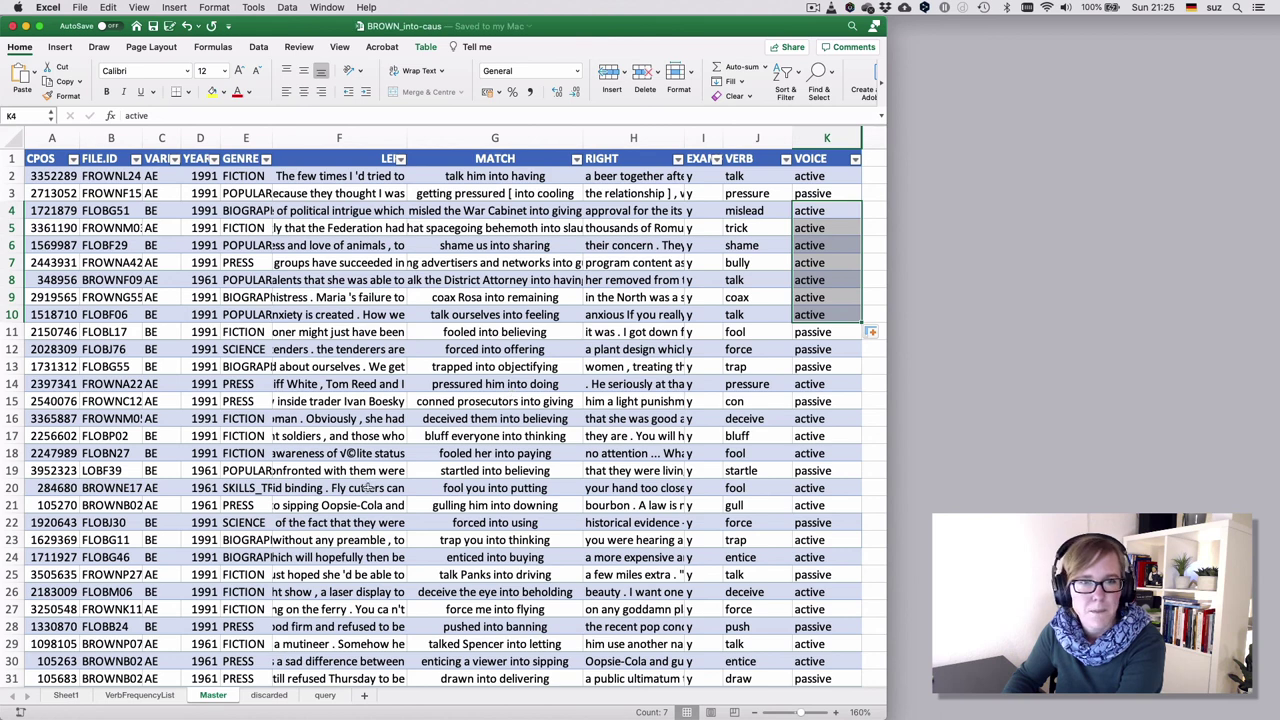
# Step: Refresh the VOICE pivot table on Sheet1 to check the corrected spelling
pyautogui.click(74, 694)
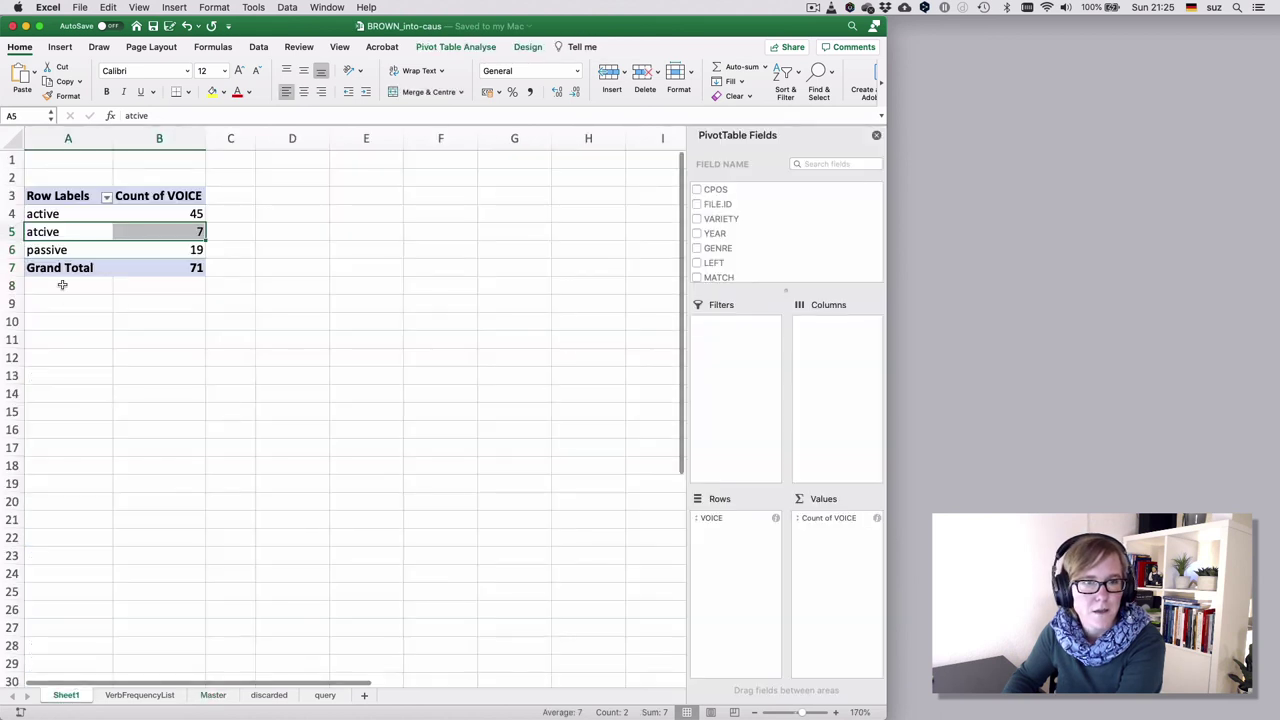
pyautogui.rightClick(98, 232)
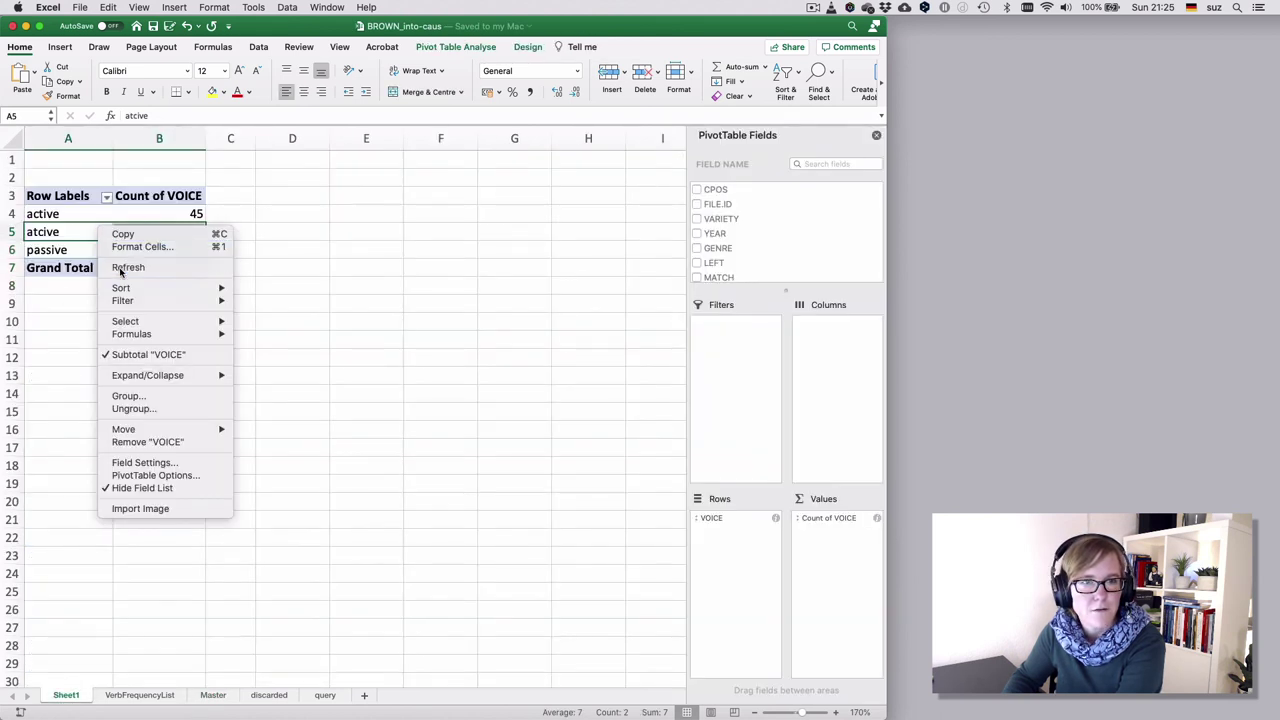
pyautogui.click(122, 267)
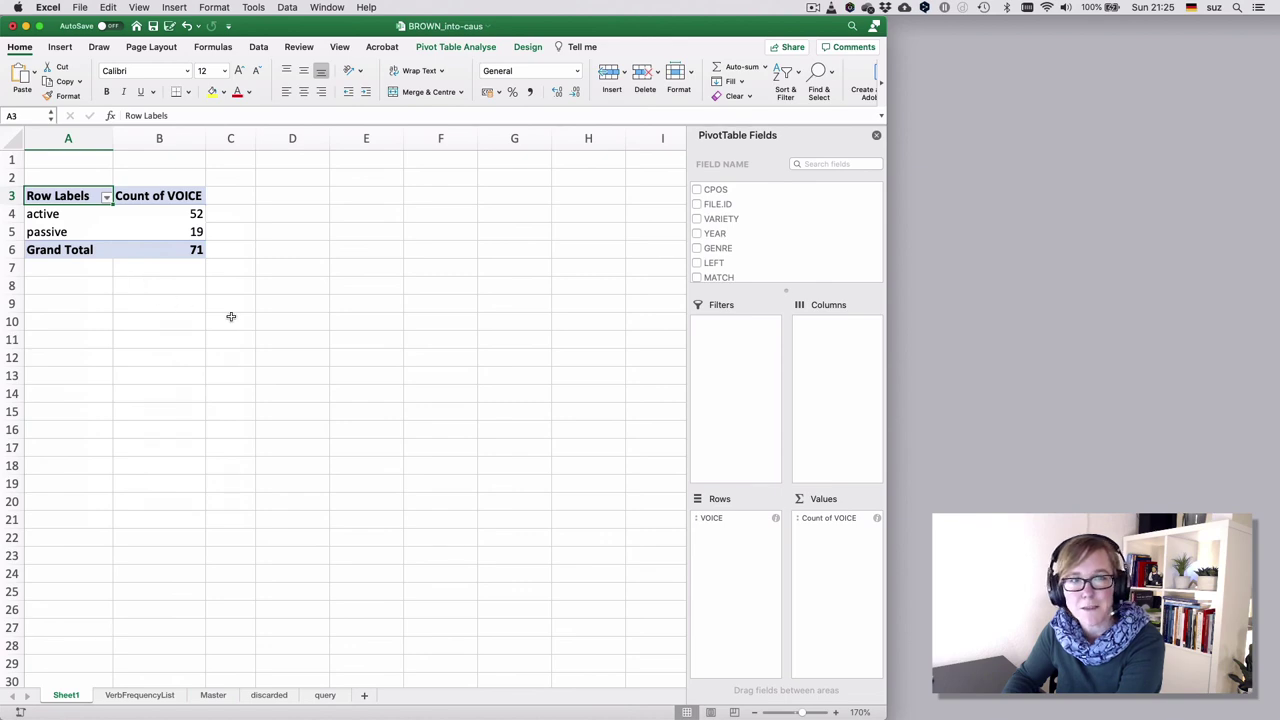